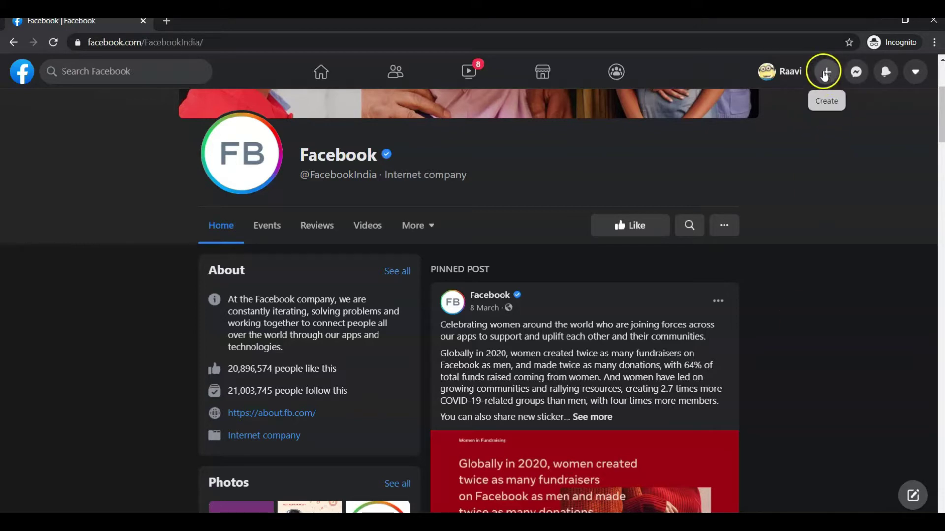
- Start a new Facebook Page named 'An Indian Blogger'
click(827, 76)
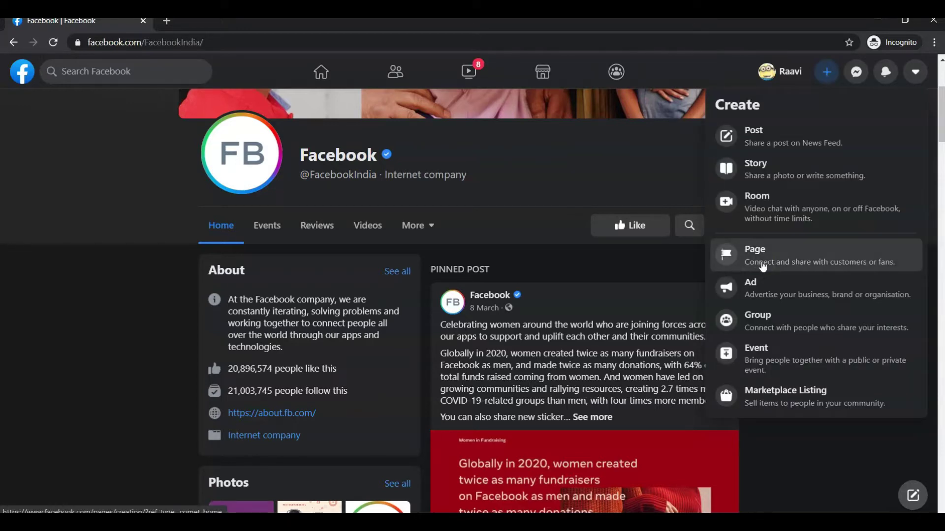
click(762, 266)
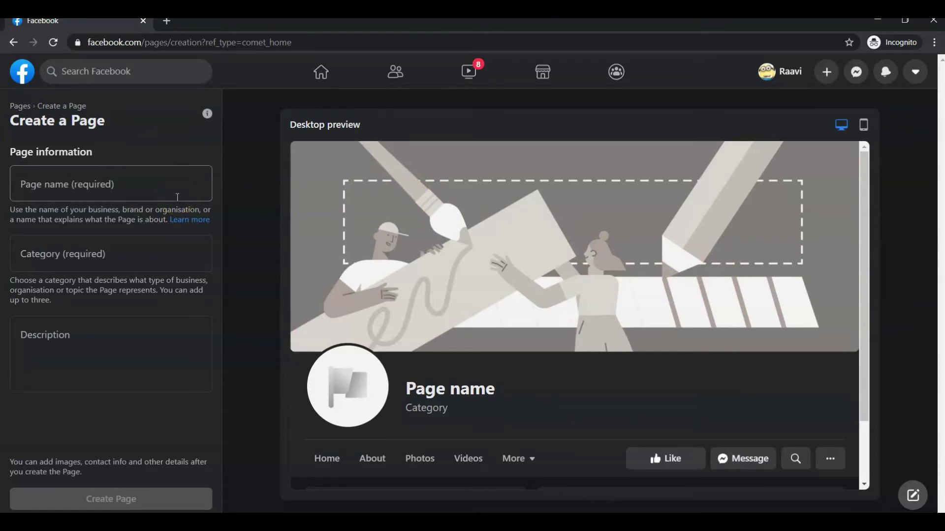
click(177, 197)
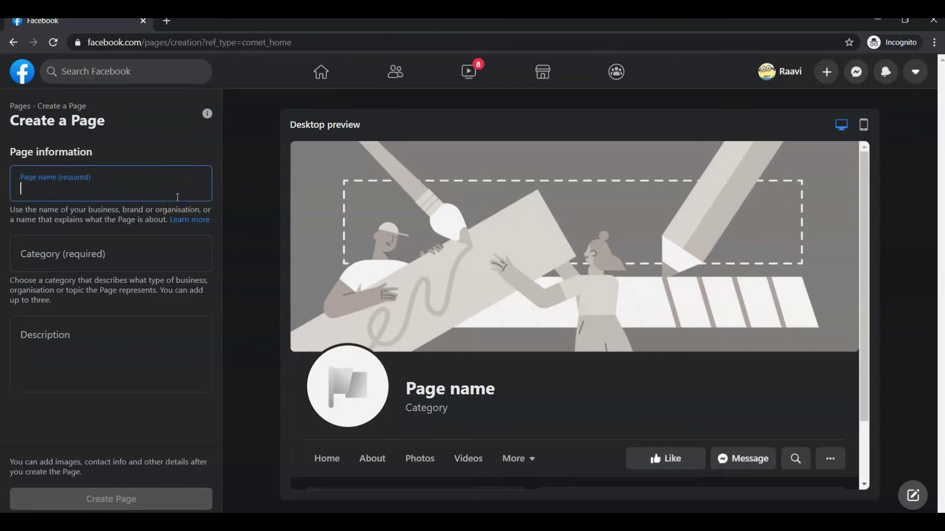
text(An Indi)
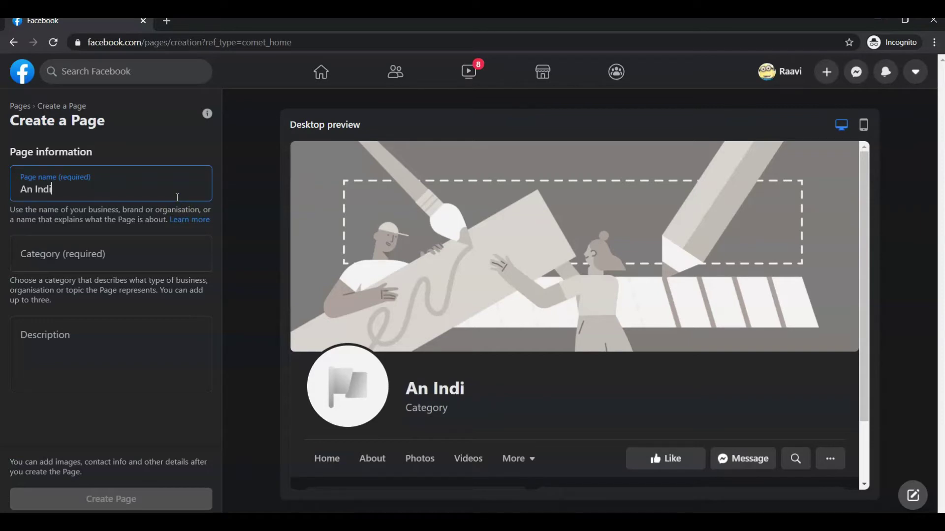
text(an Blogger)
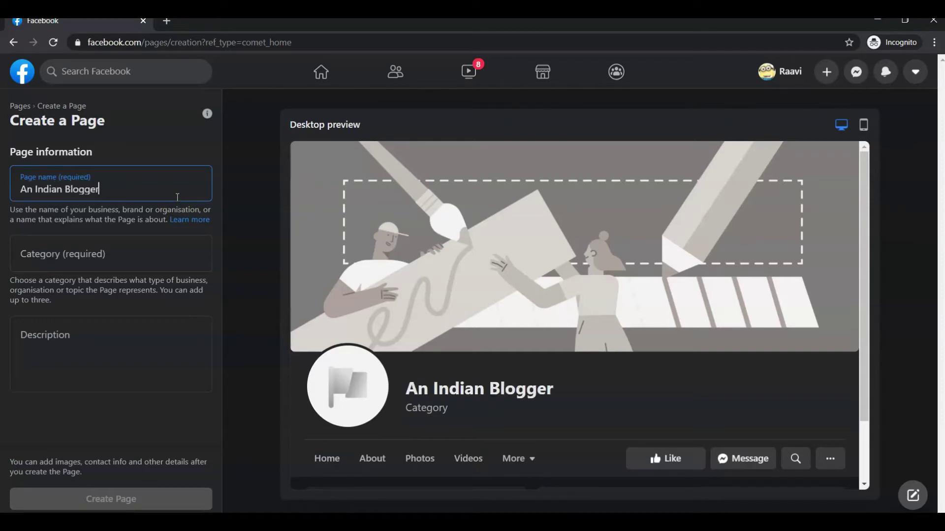
- Add the categories Website, Web designer and Blogger to the Page draft
click(137, 253)
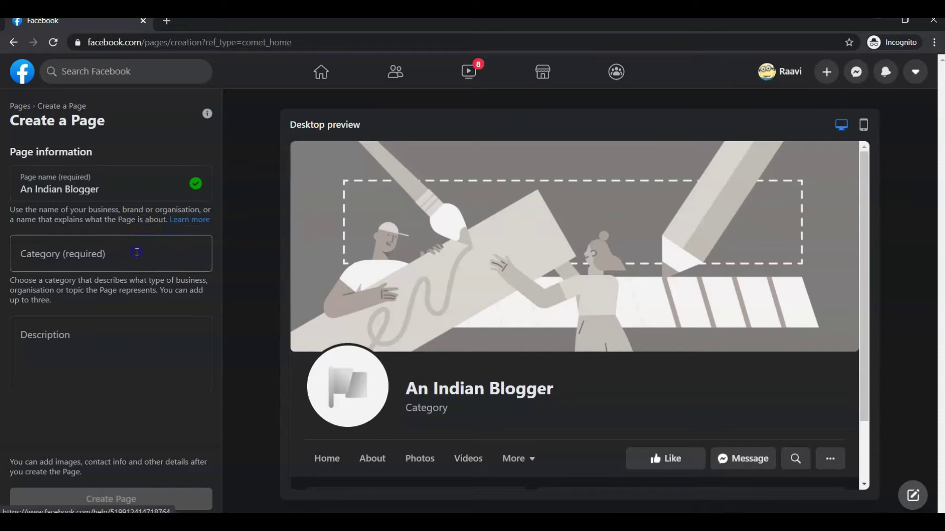
text(web)
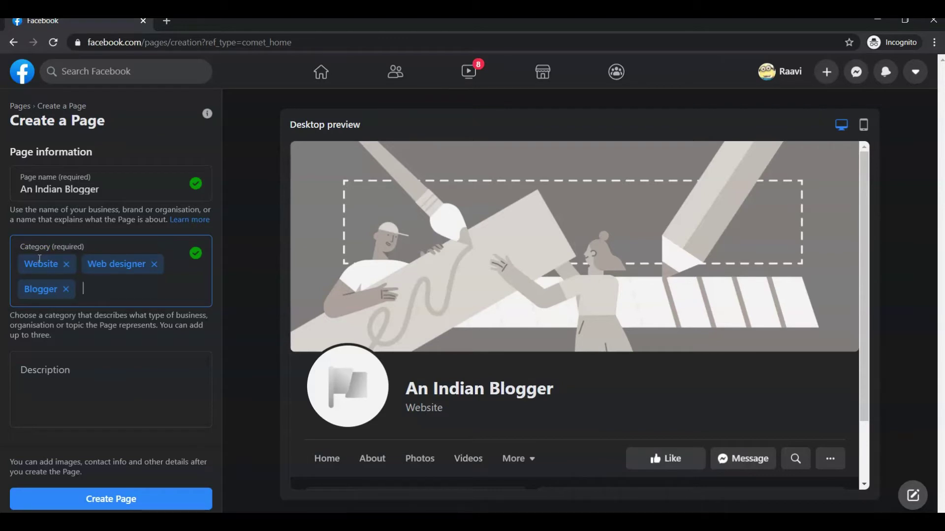
click(62, 271)
- Enter the description 'An Indian Blogger. Learn blogging, WordPress Digital Marketing,' and create the Page
click(126, 385)
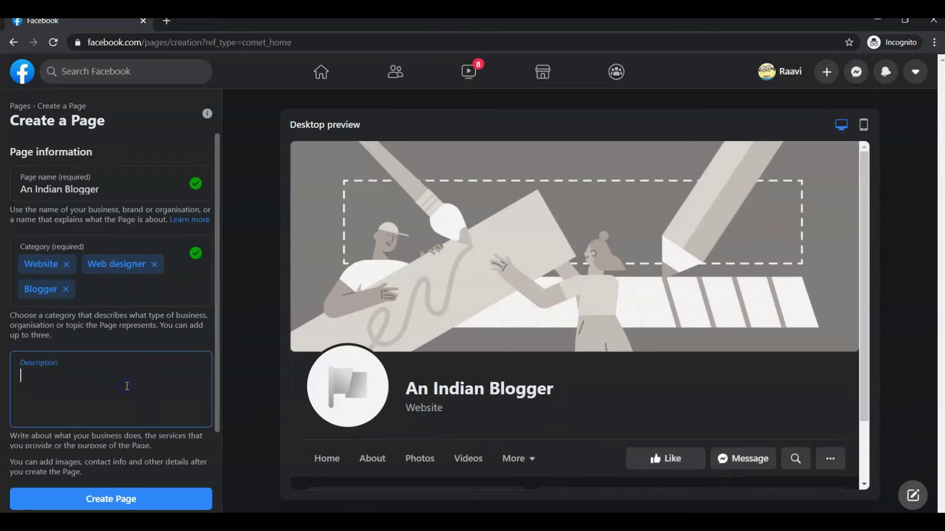
text(An Indian Blogger. Learn blogging, WordPress )
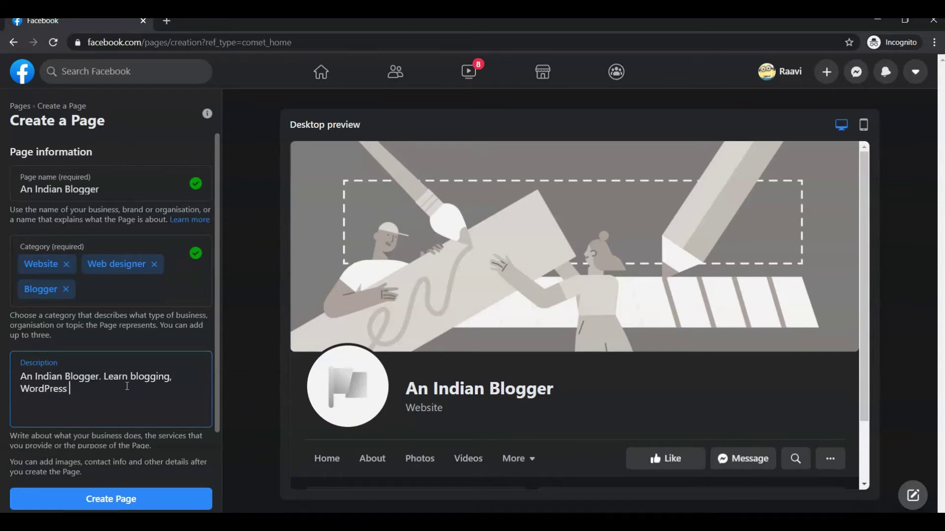
text(Digital Marketing,)
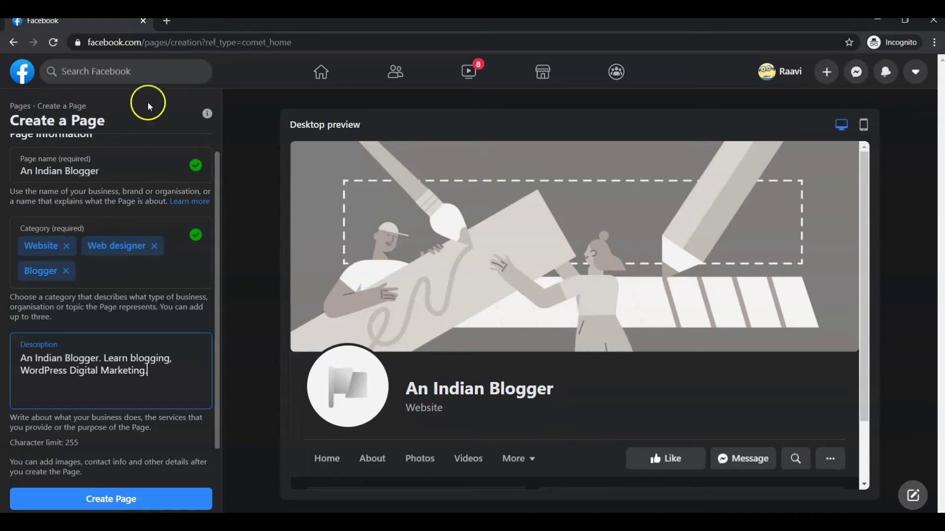
click(159, 74)
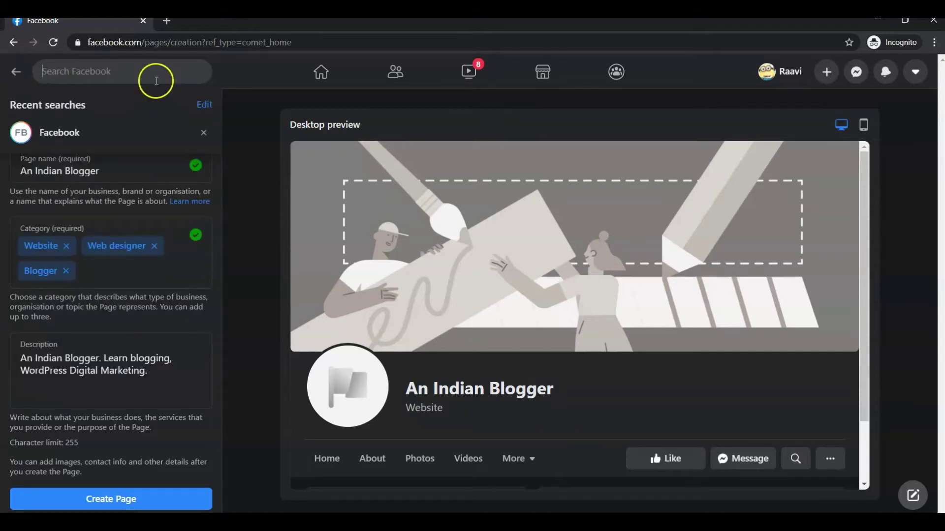
click(120, 382)
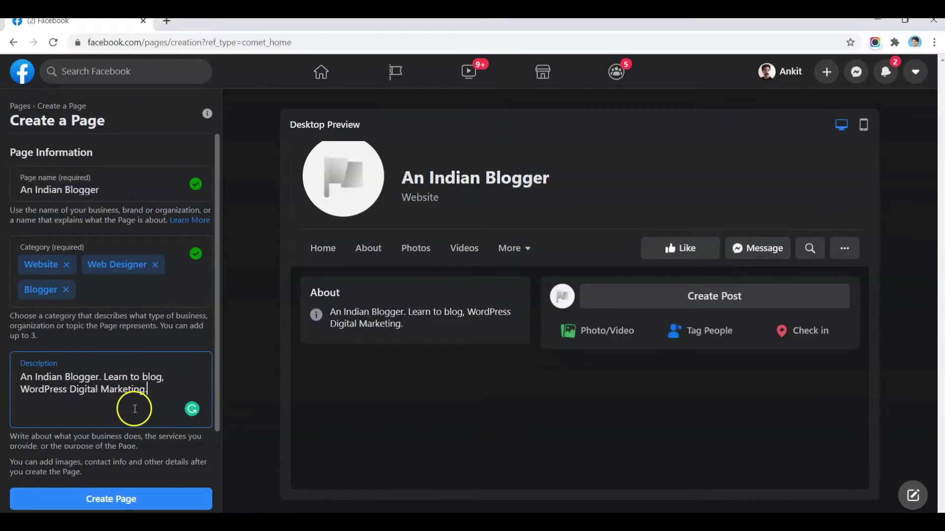
click(99, 508)
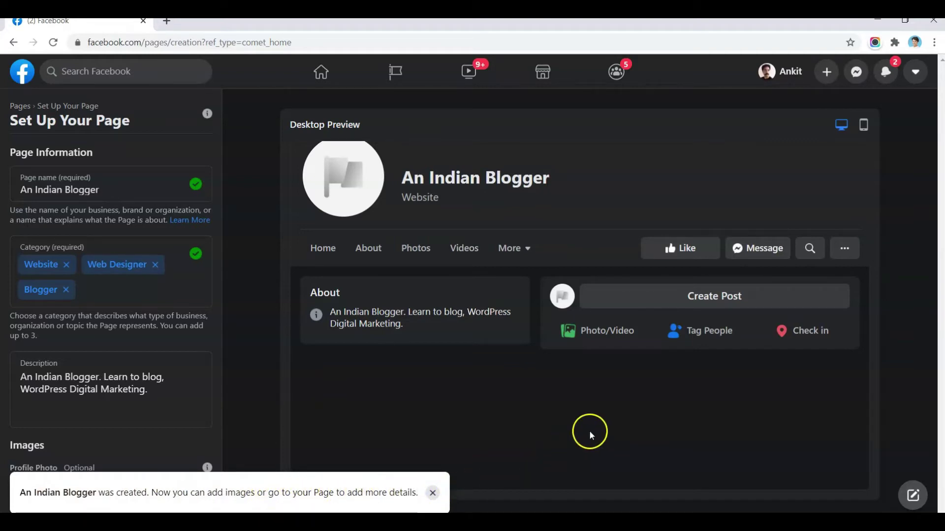
click(432, 493)
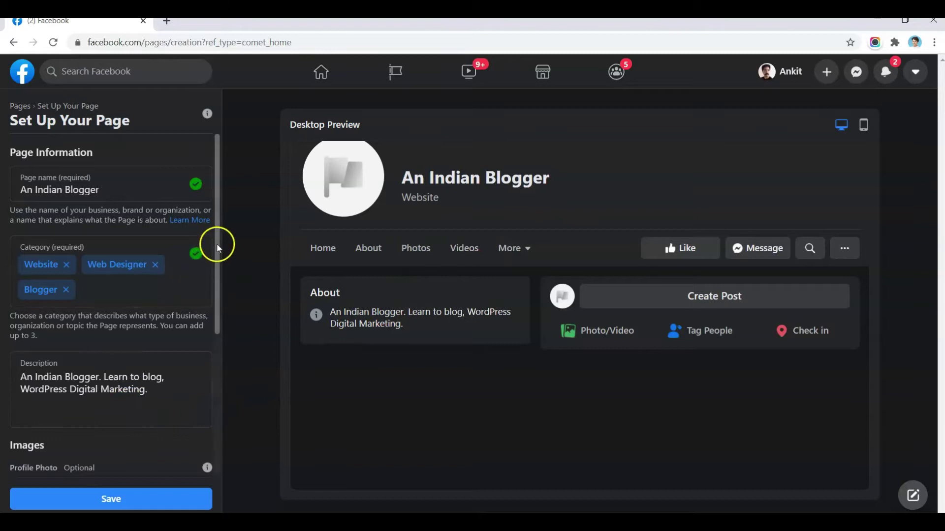
drag(217, 243, 217, 359)
click(96, 327)
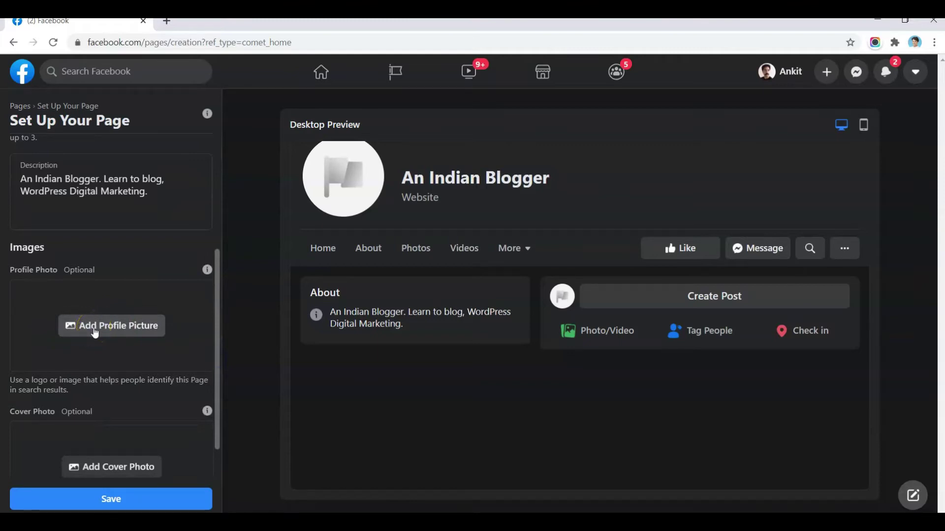
click(96, 329)
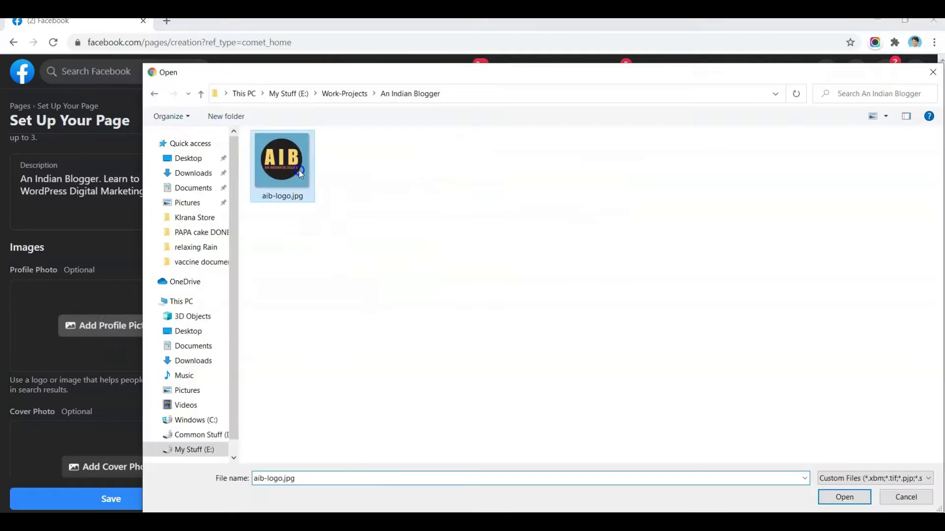
double_click(299, 170)
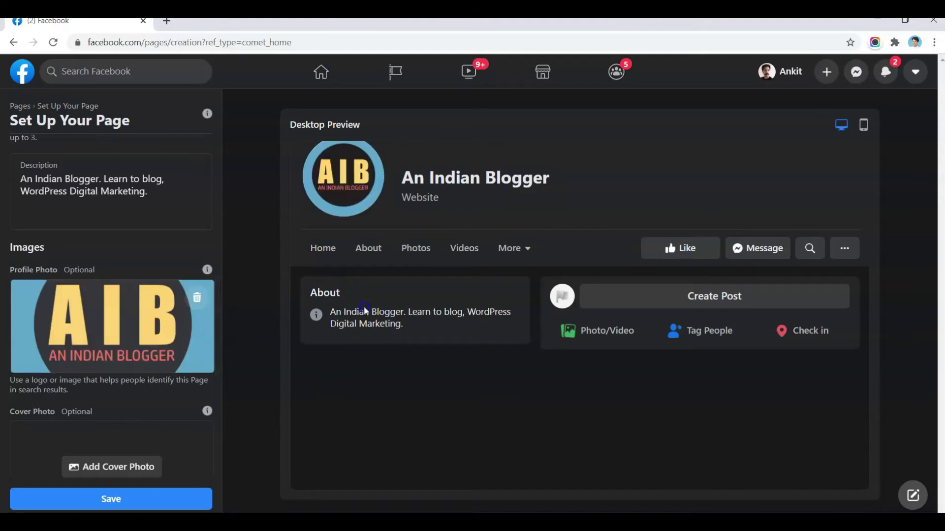
scroll(158, 373, down, 1)
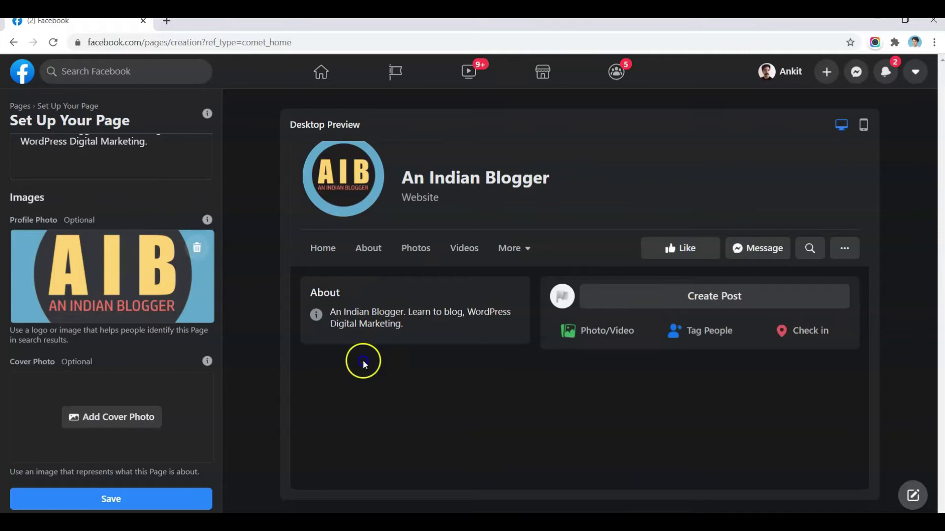
click(135, 500)
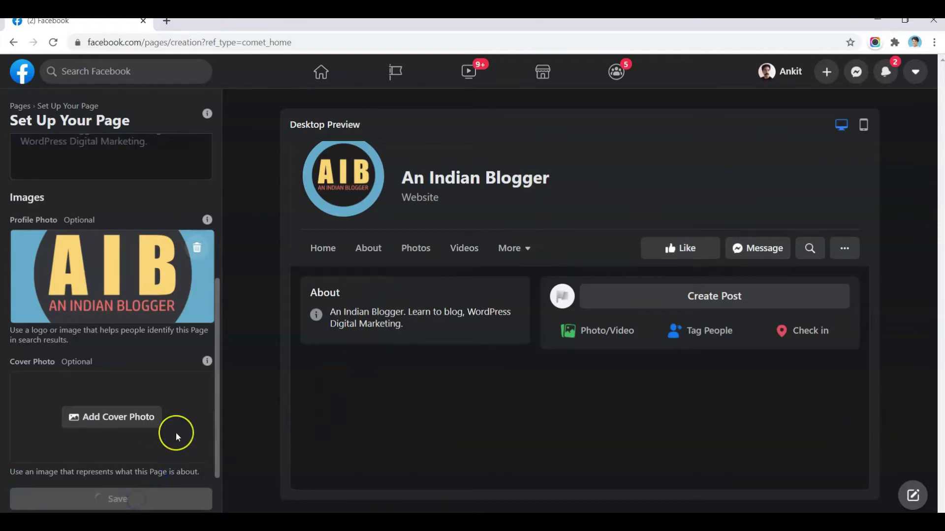
click(376, 403)
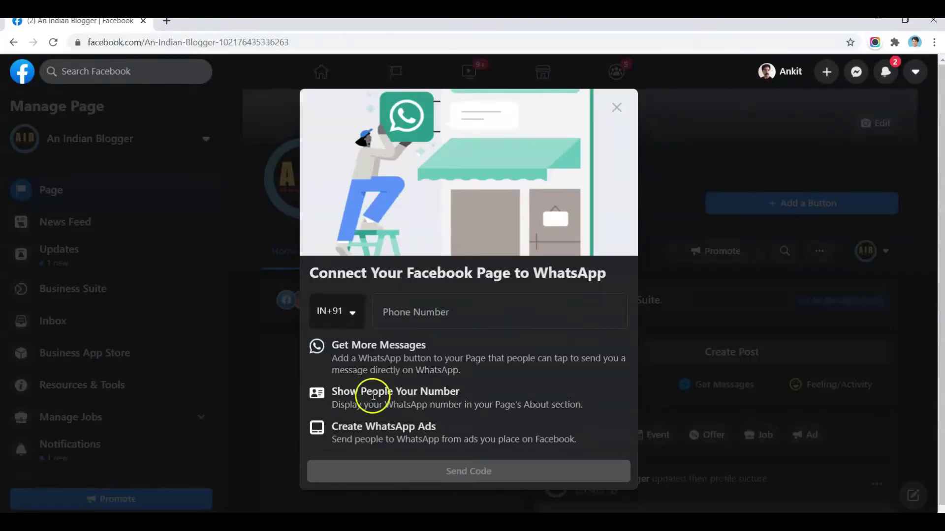
- Close the WhatsApp connection prompt and leave without connecting WhatsApp
click(418, 311)
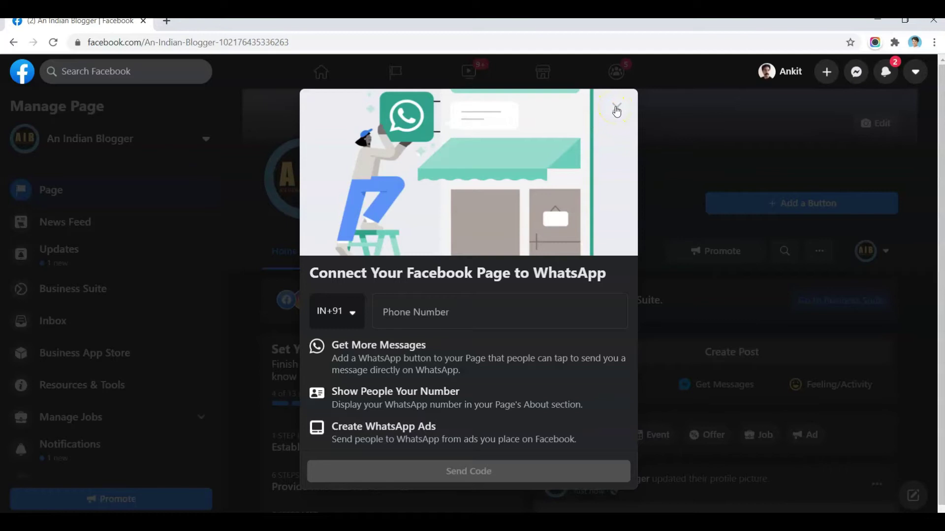
click(616, 107)
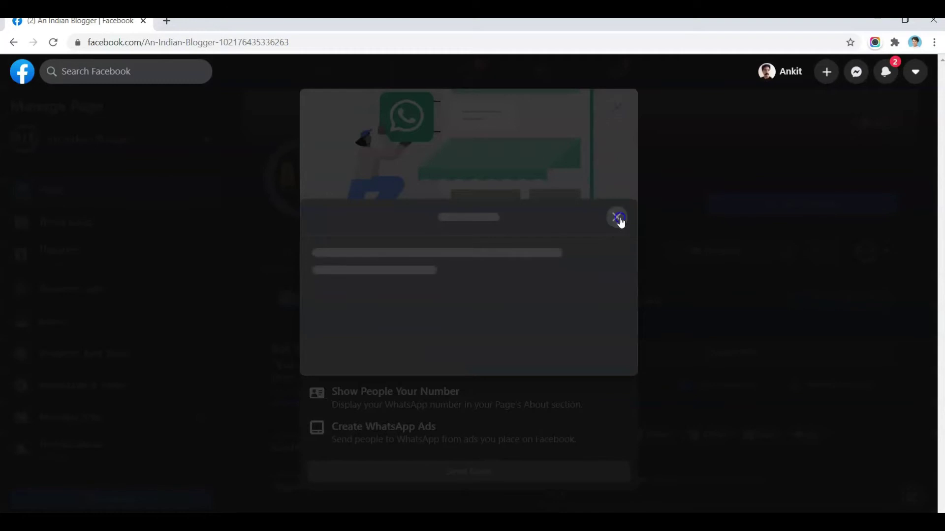
click(618, 220)
click(618, 109)
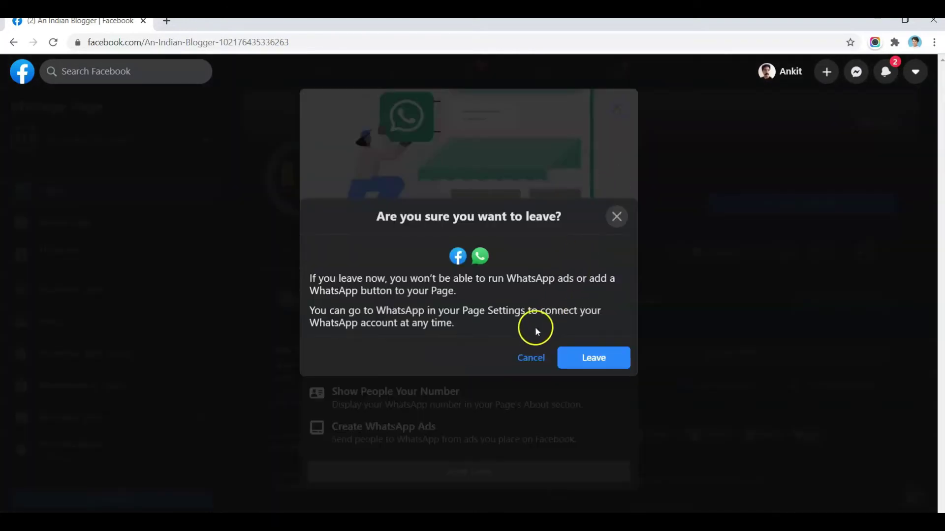
click(574, 357)
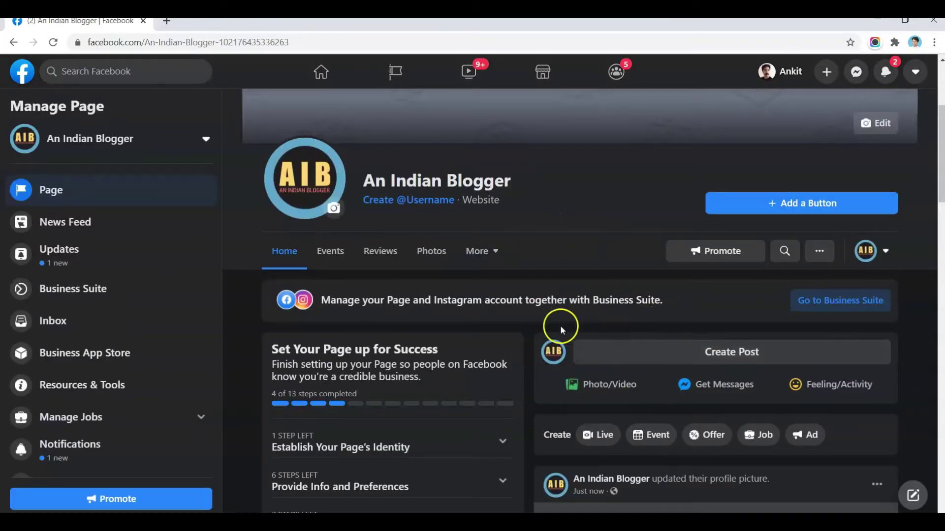
scroll(551, 324, up, 4)
scroll(555, 328, down, 4)
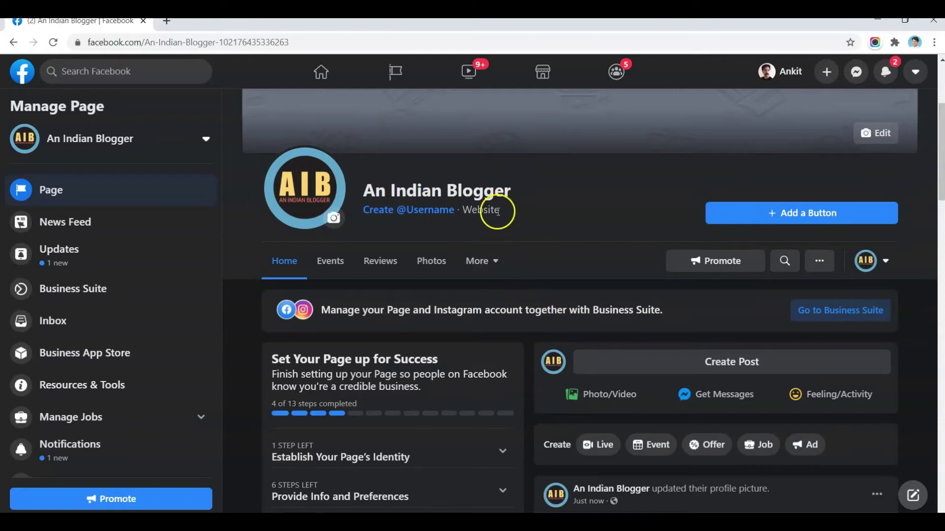
click(397, 220)
click(408, 216)
click(408, 217)
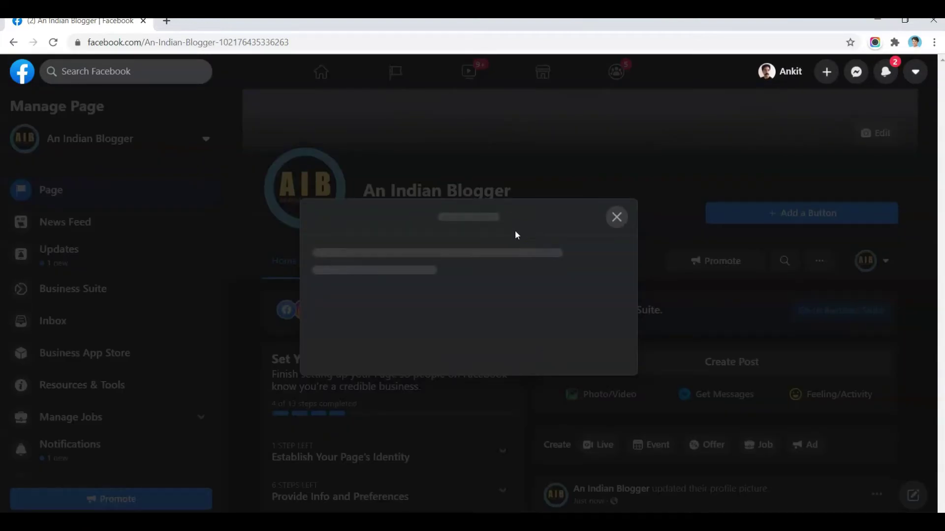
- Try the username 'anindianblogger', accept the rejection, and close the username dialog
click(512, 231)
click(344, 317)
click(577, 332)
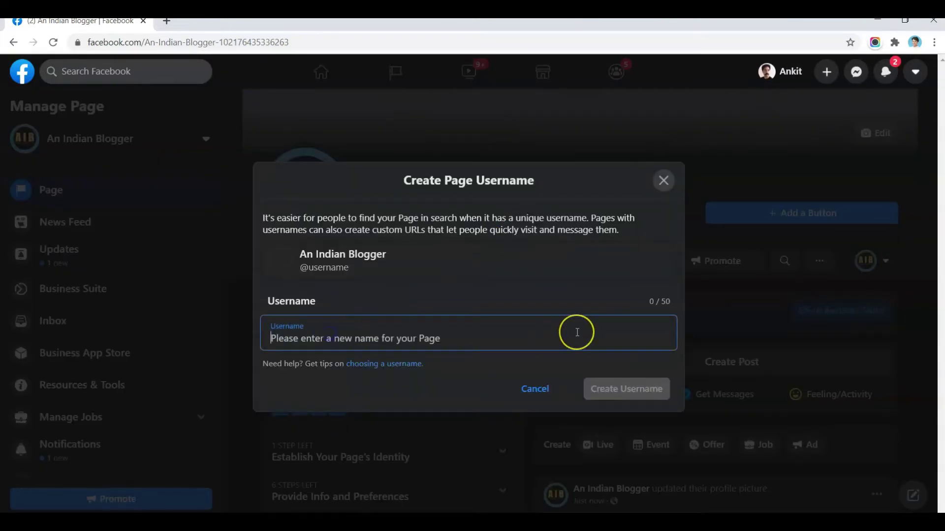
text(anindianblogger)
key(Tab)
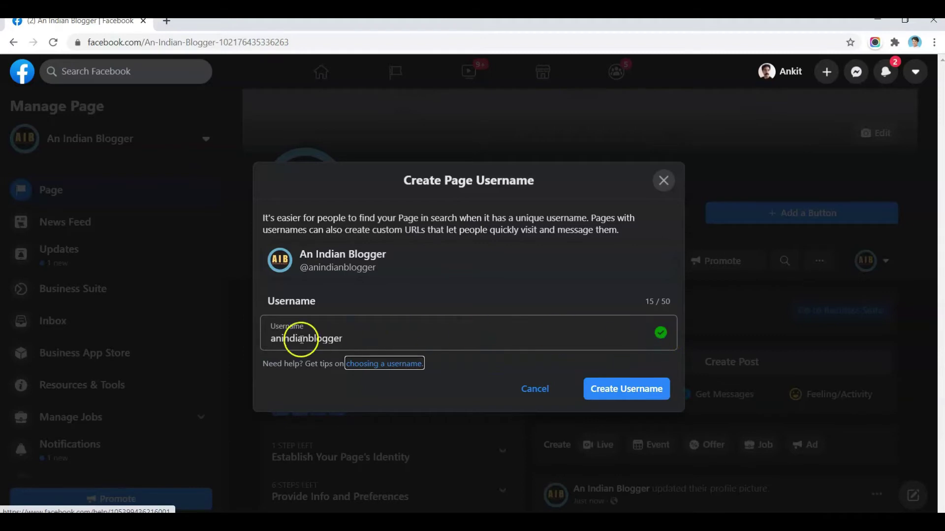
click(627, 391)
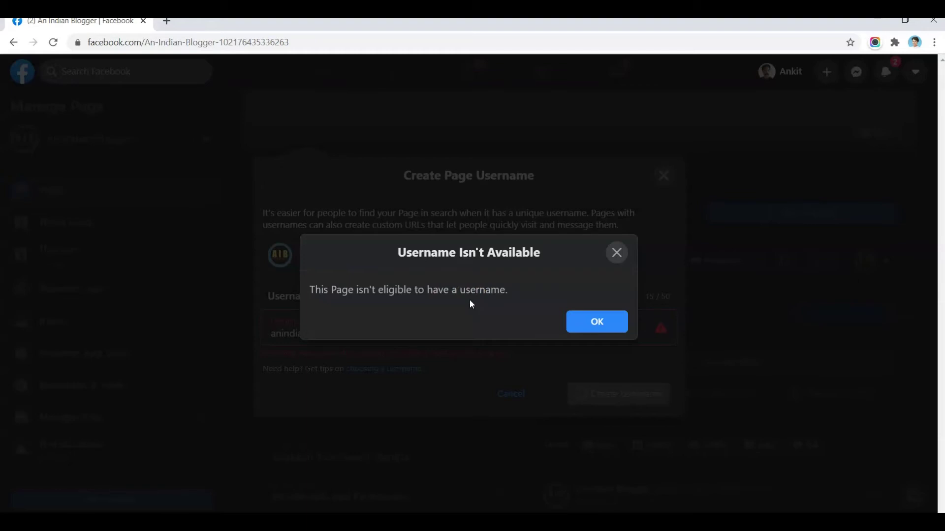
click(589, 333)
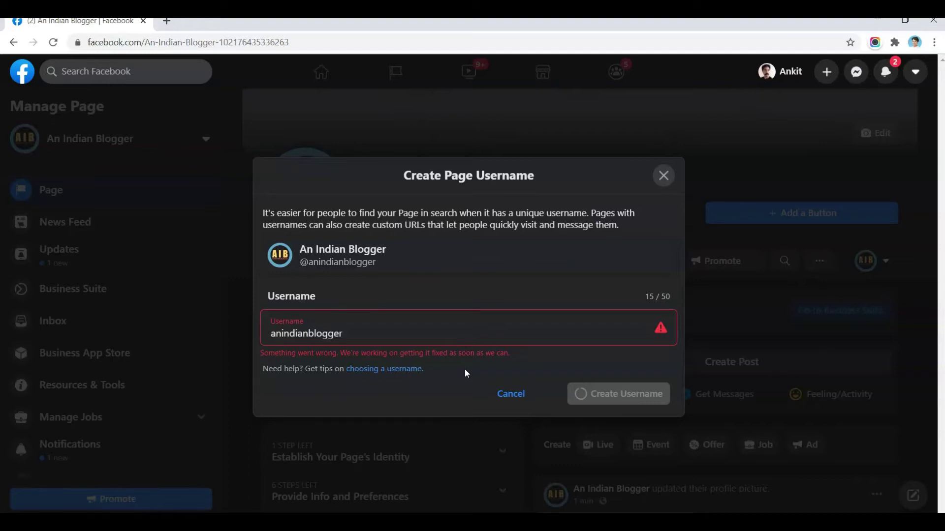
click(664, 176)
- Add a Follow action button to the An Indian Blogger Page
scroll(480, 288, down, 1)
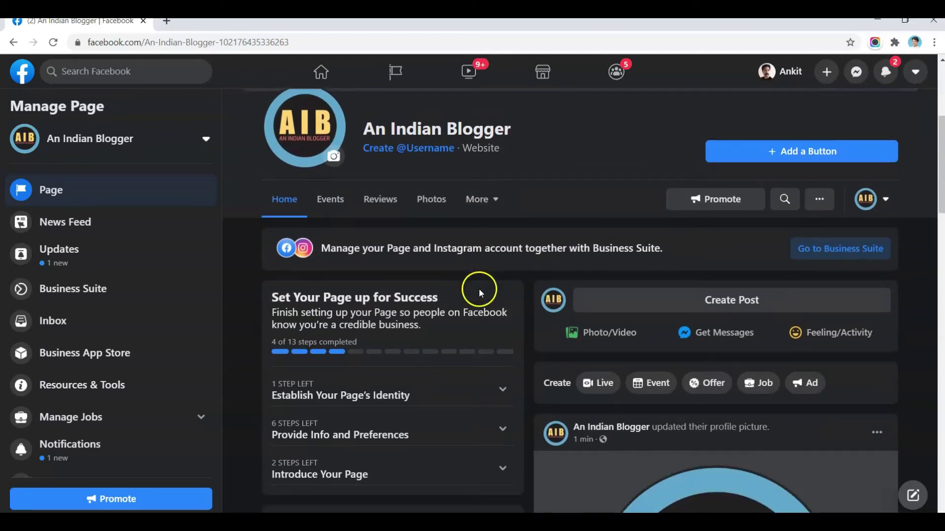
scroll(582, 290, up, 4)
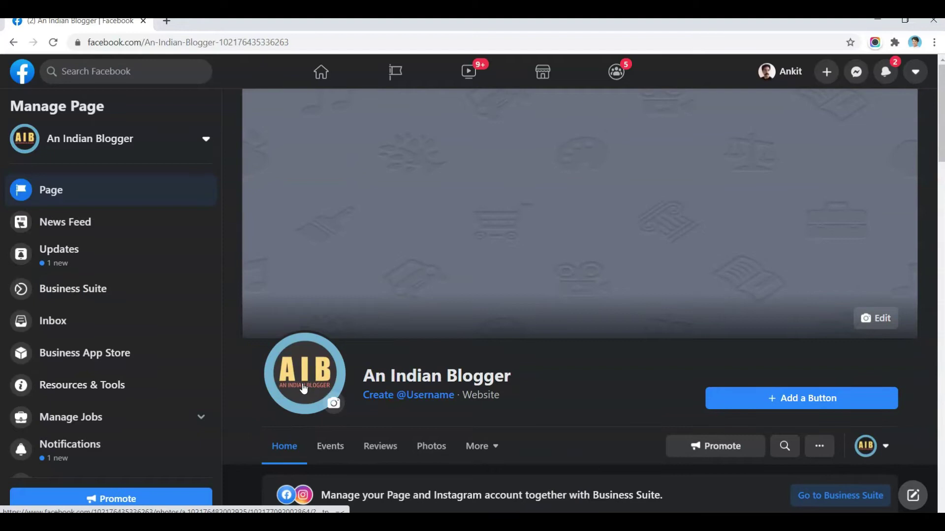
scroll(615, 357, down, 1)
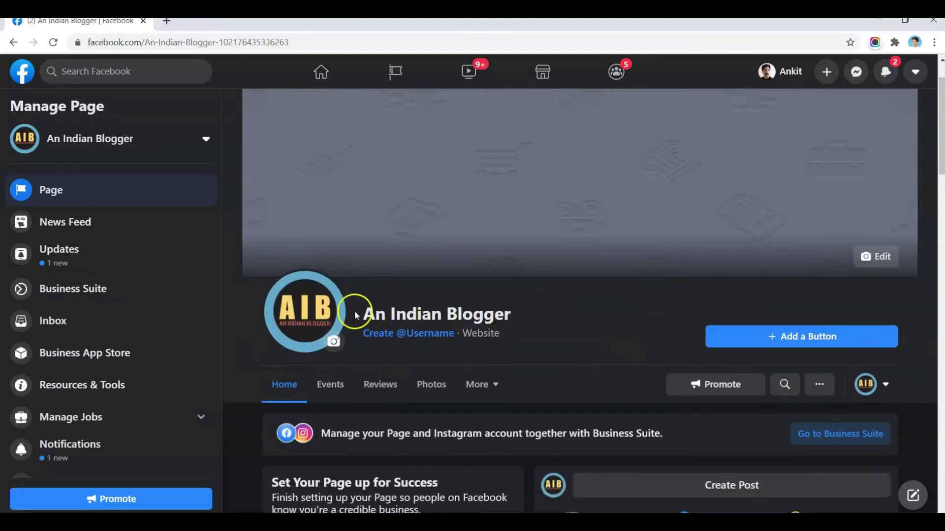
click(792, 340)
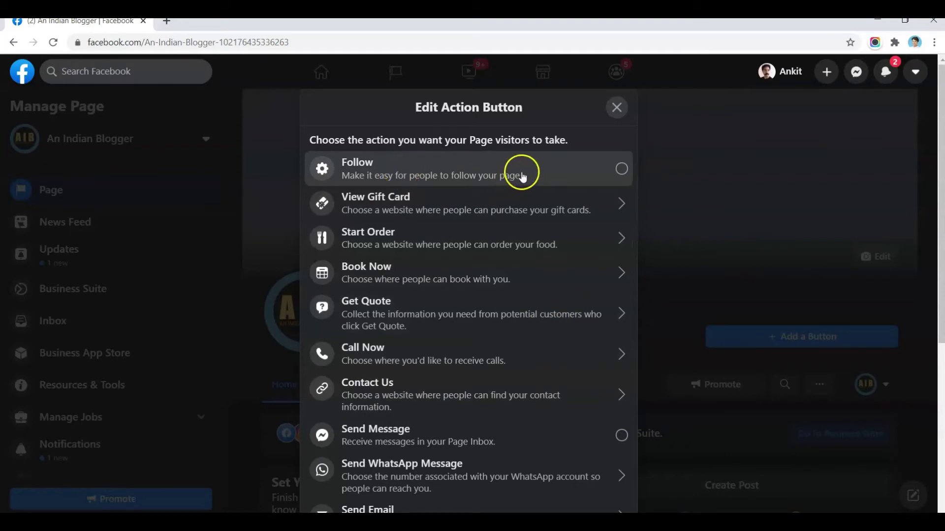
click(621, 169)
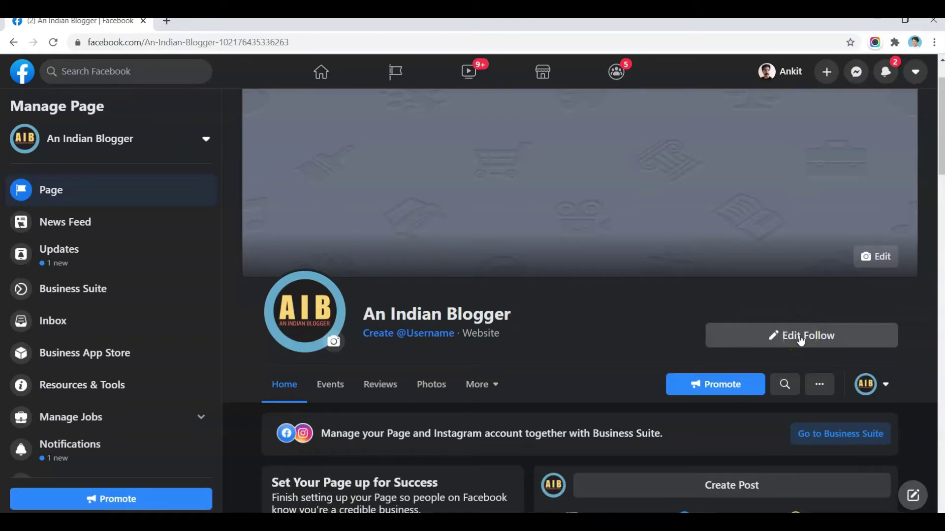
click(796, 347)
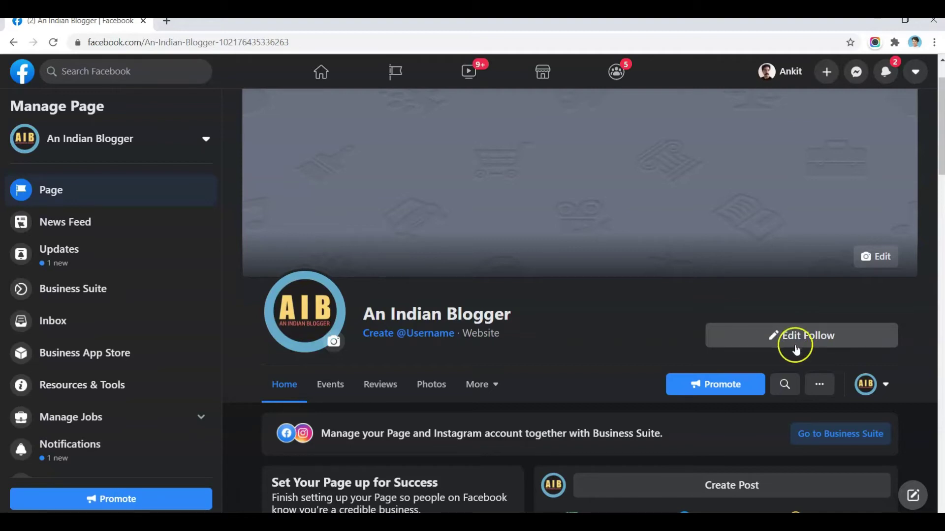
click(783, 341)
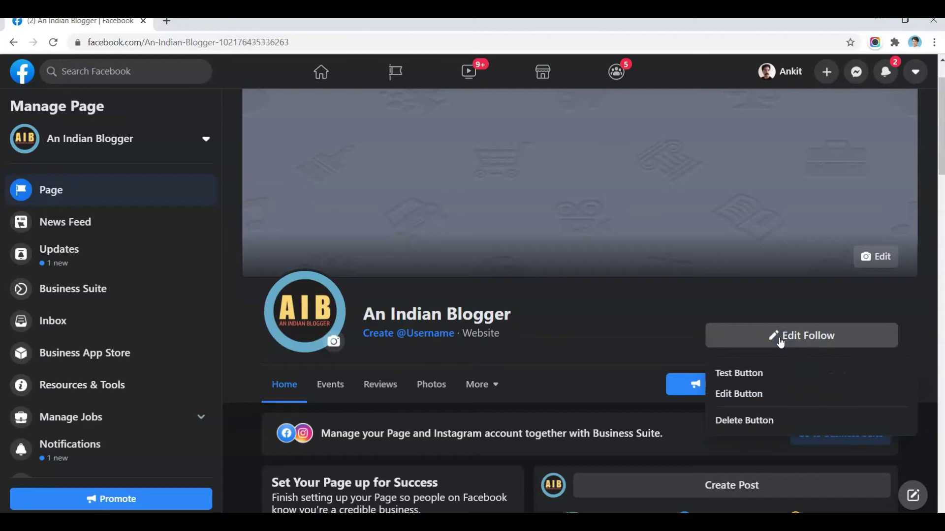
click(743, 395)
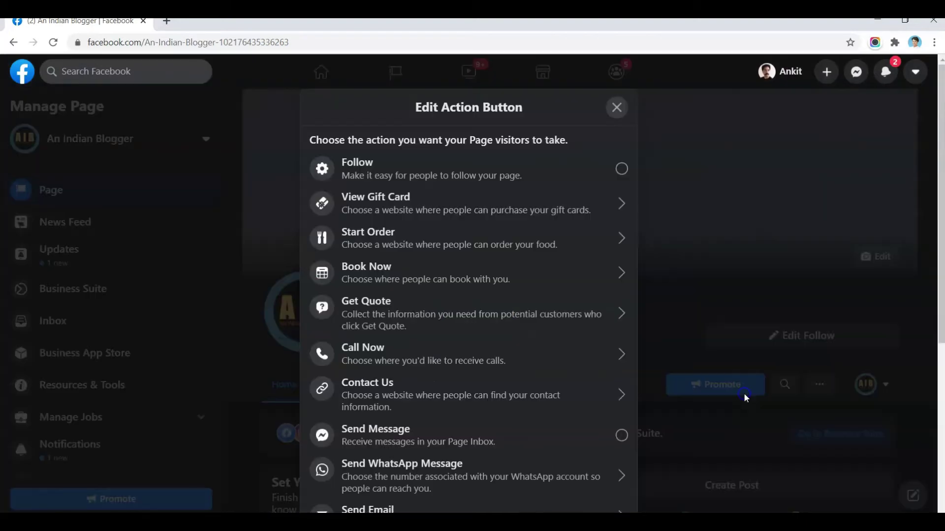
click(391, 395)
click(385, 277)
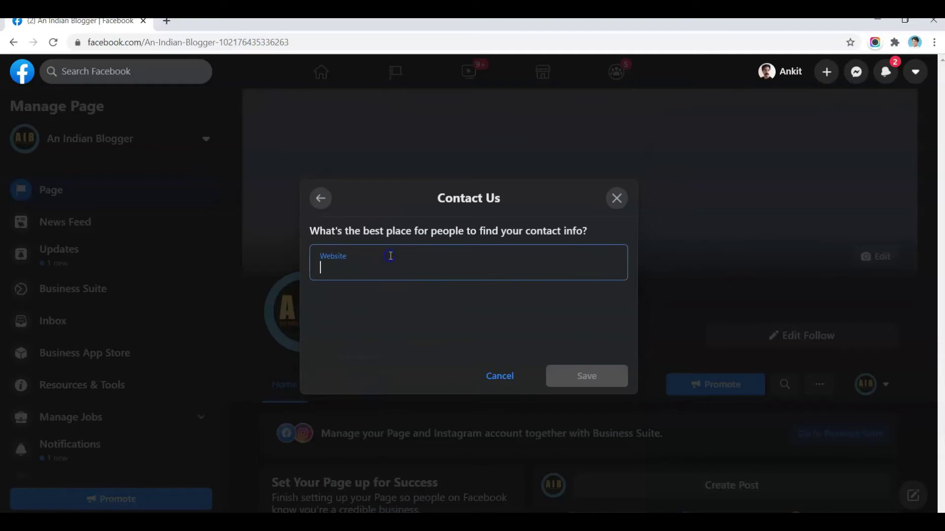
text(https:/)
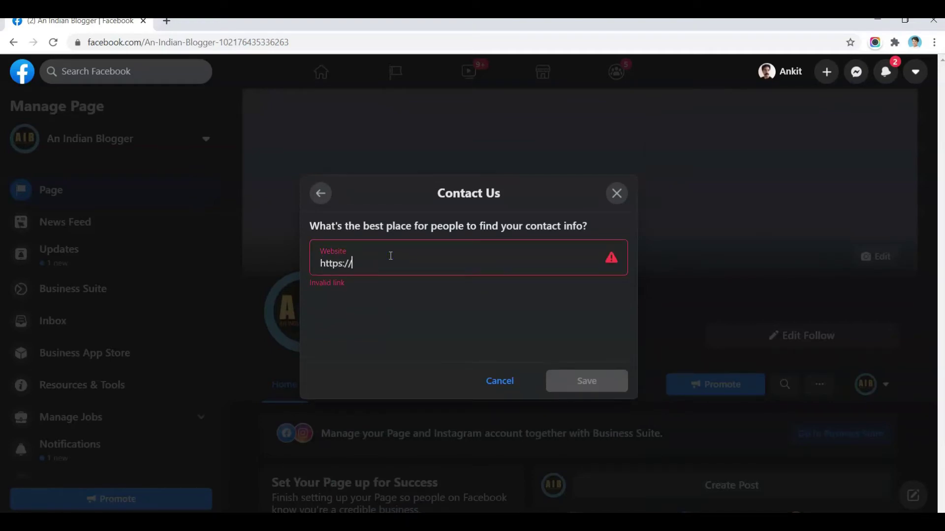
text(/www.anindianblogger.com)
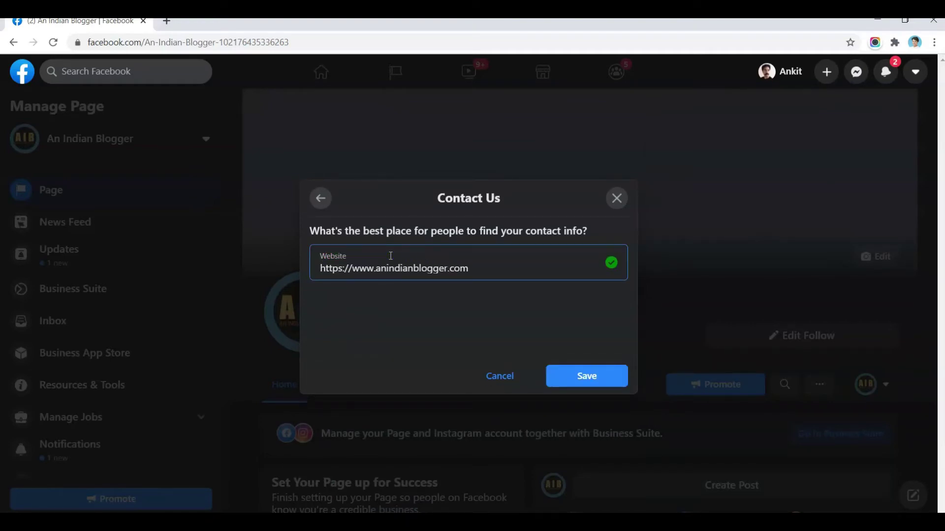
click(586, 382)
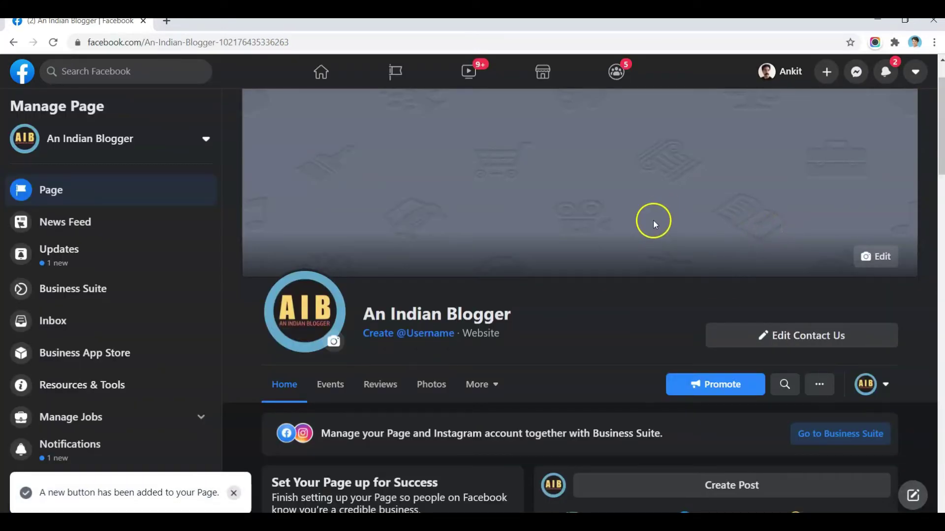
scroll(653, 219, down, 4)
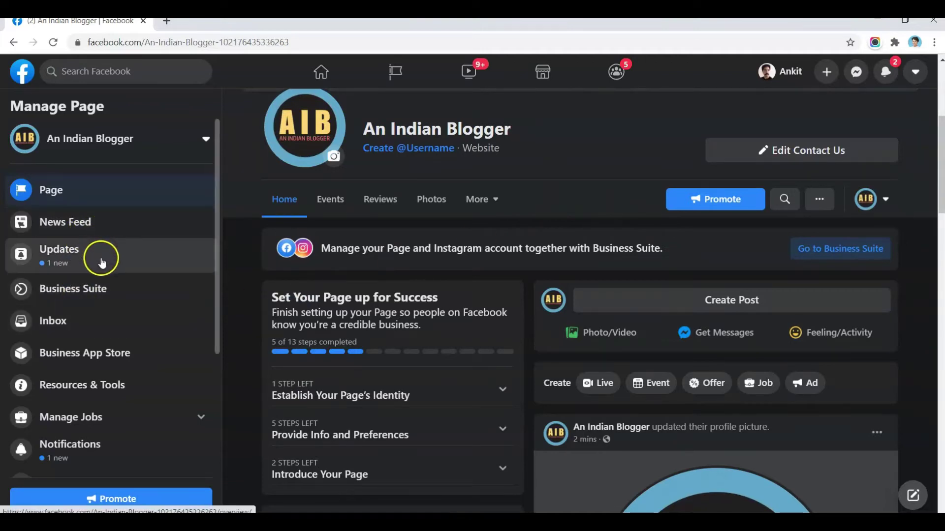
- Open Edit Page Info from the Manage Page sidebar
scroll(109, 294, down, 1)
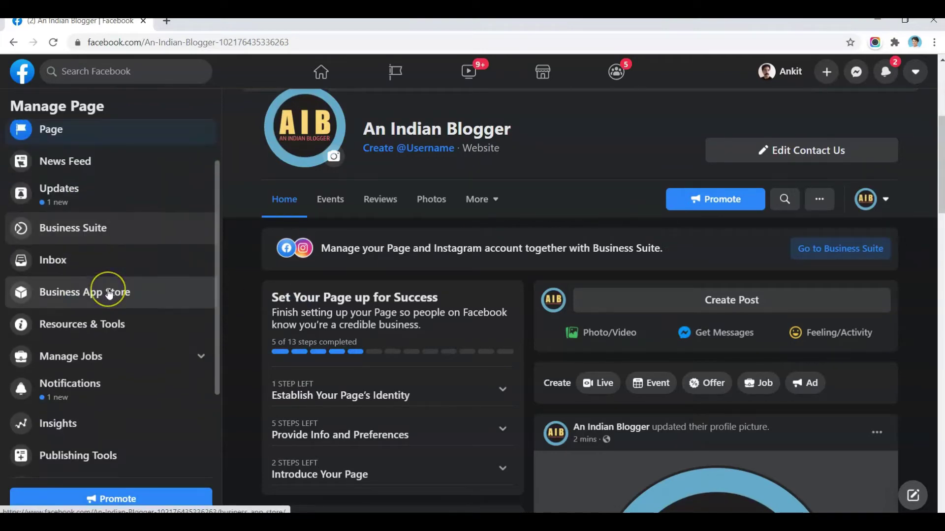
scroll(109, 294, down, 2)
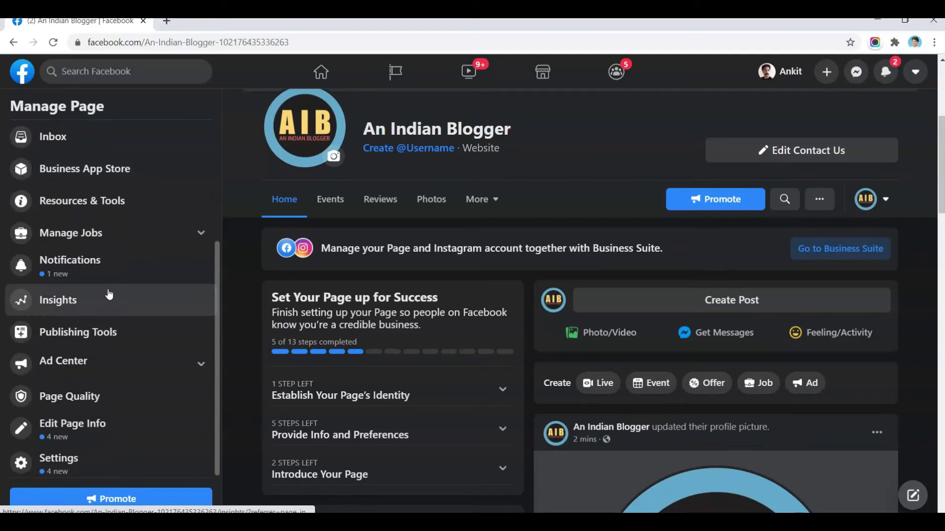
click(93, 436)
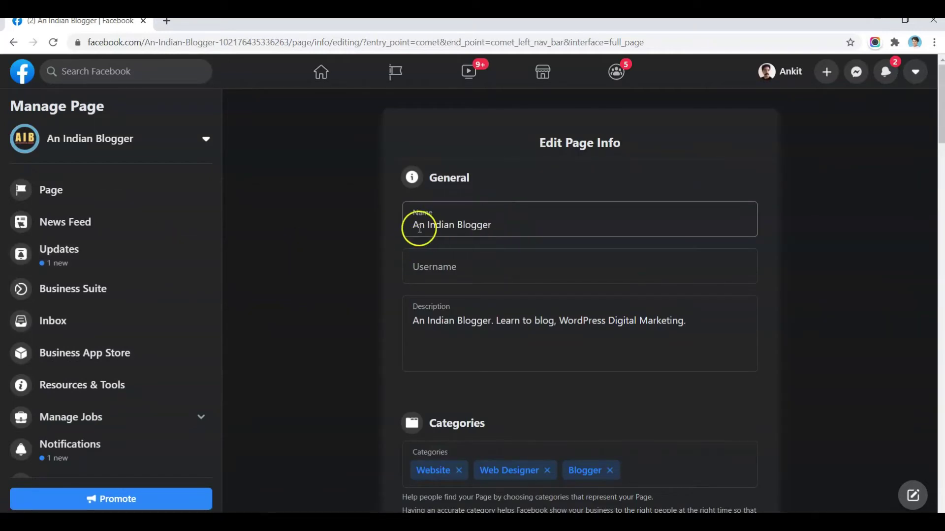
click(460, 254)
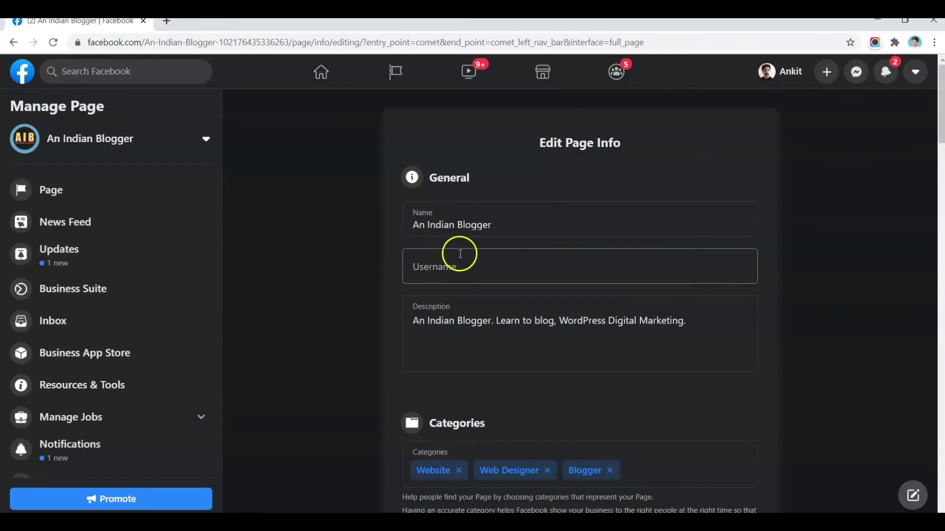
click(472, 277)
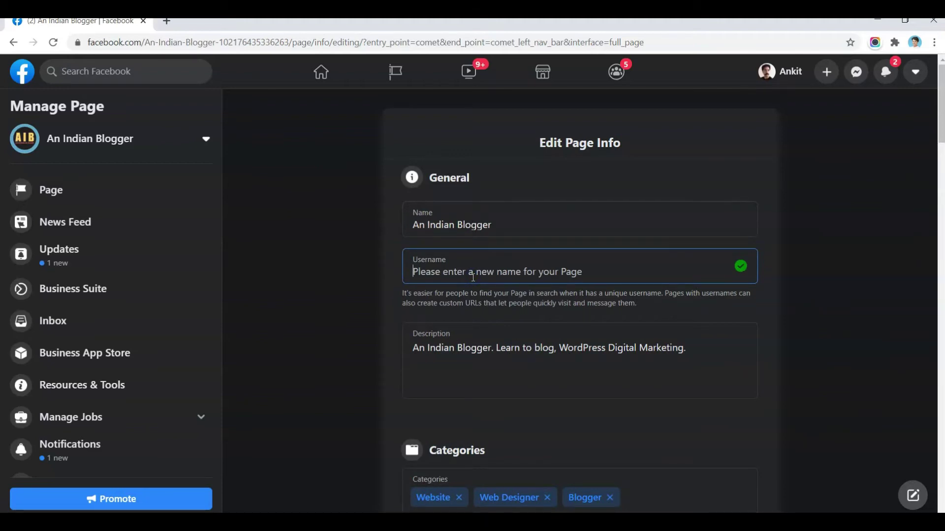
text(an)
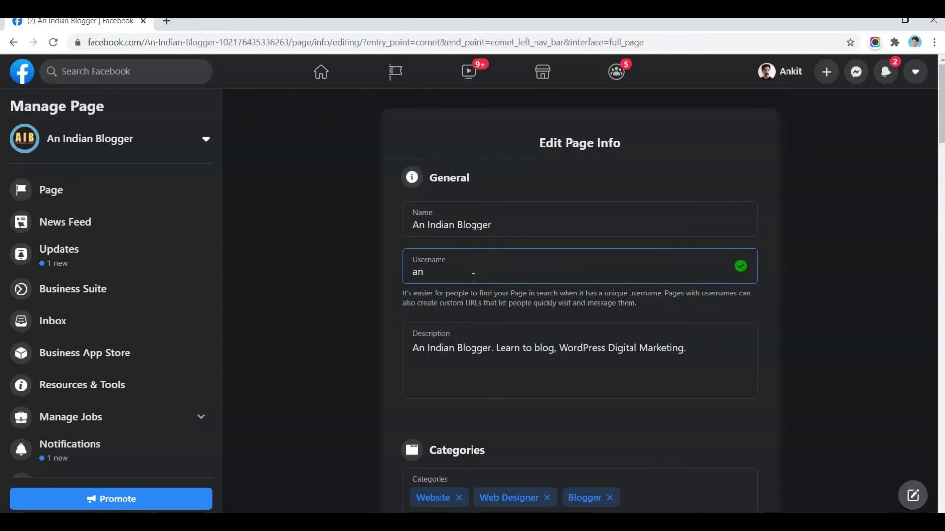
scroll(541, 295, down, 7)
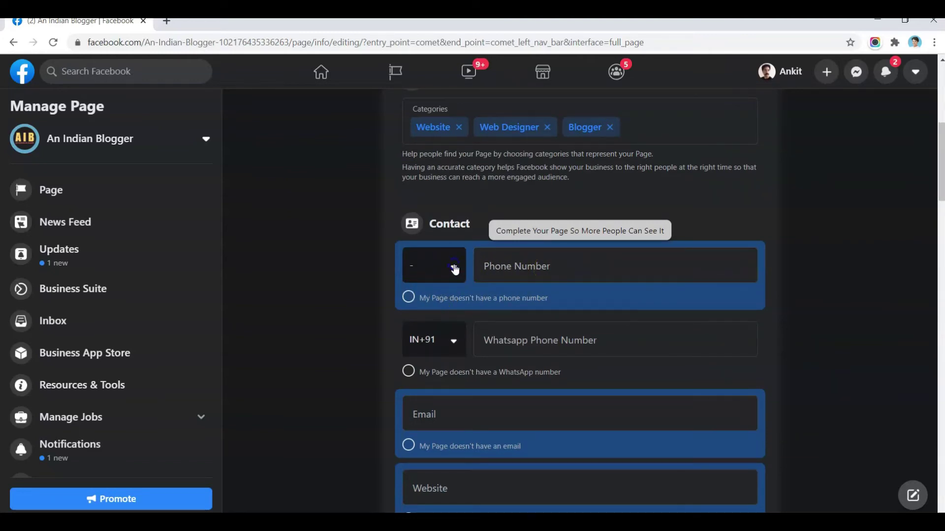
- Set the phone country code to India +91
click(455, 270)
text(indian)
click(439, 297)
key(BackSpace)
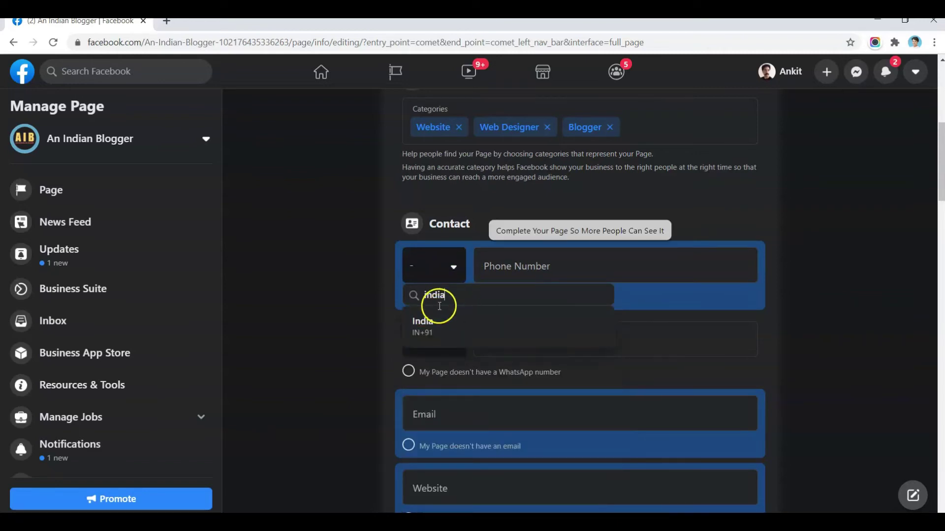
click(438, 304)
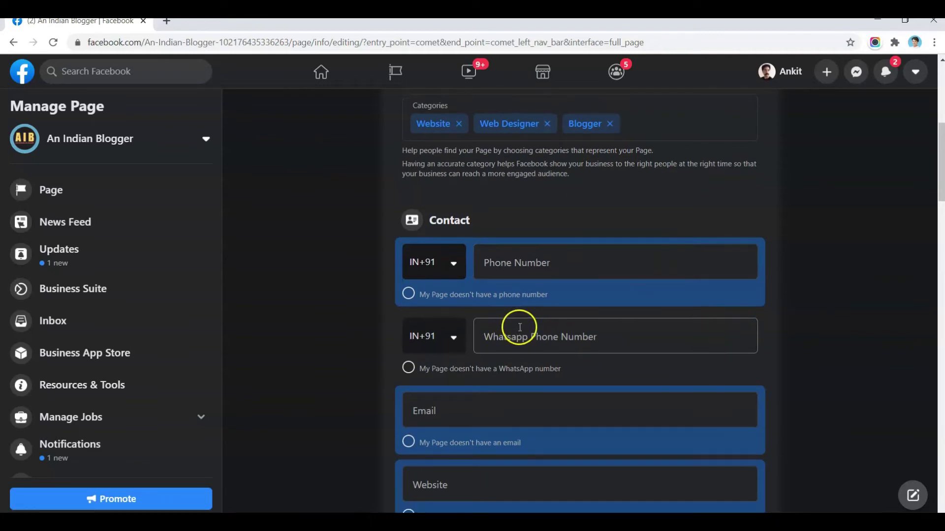
scroll(514, 325, down, 2)
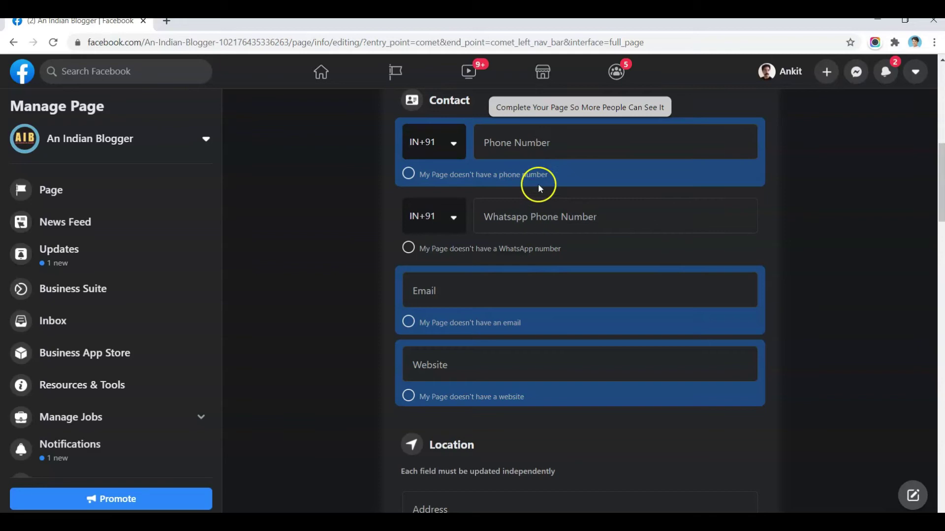
click(509, 282)
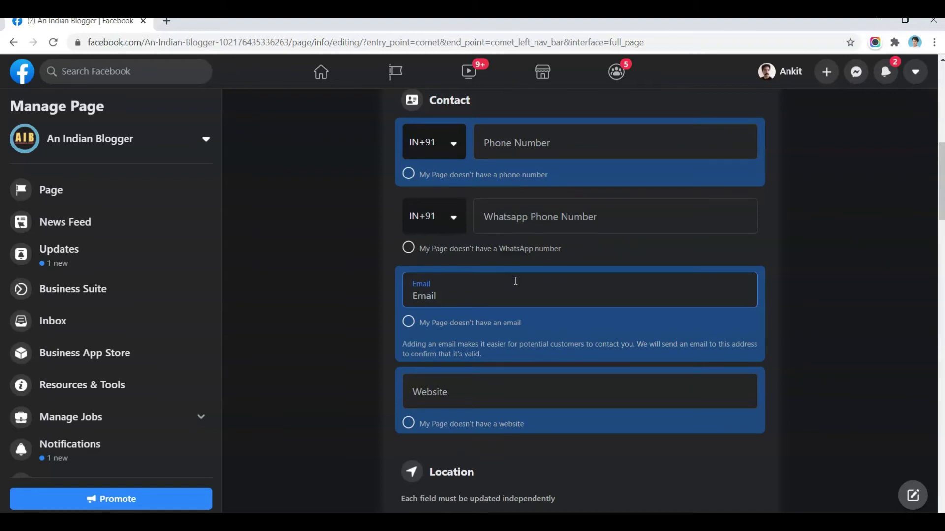
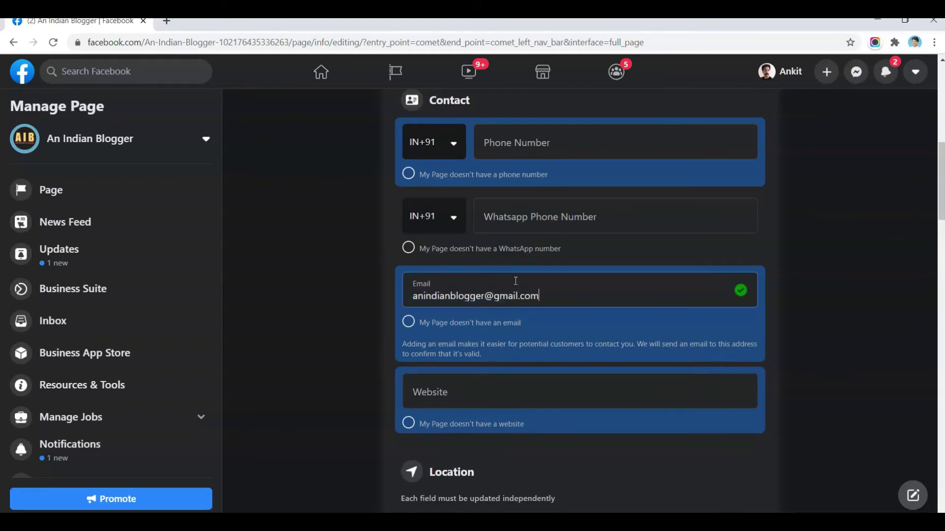
key(Tab)
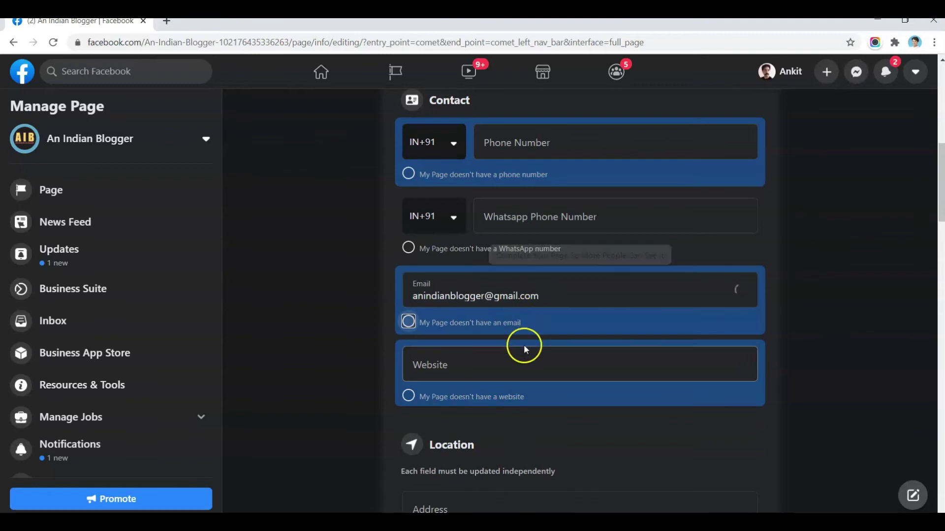
click(508, 364)
text(https://ww)
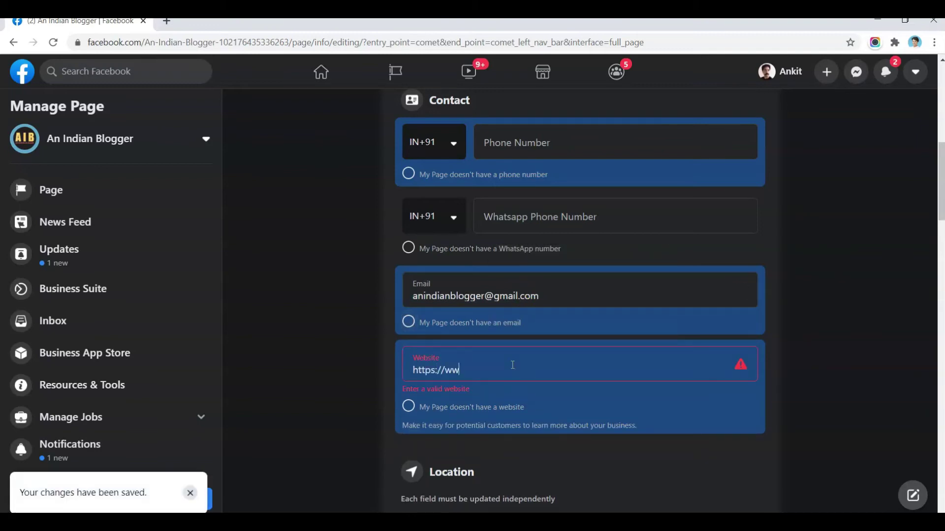
text(w.anindianblogger.com)
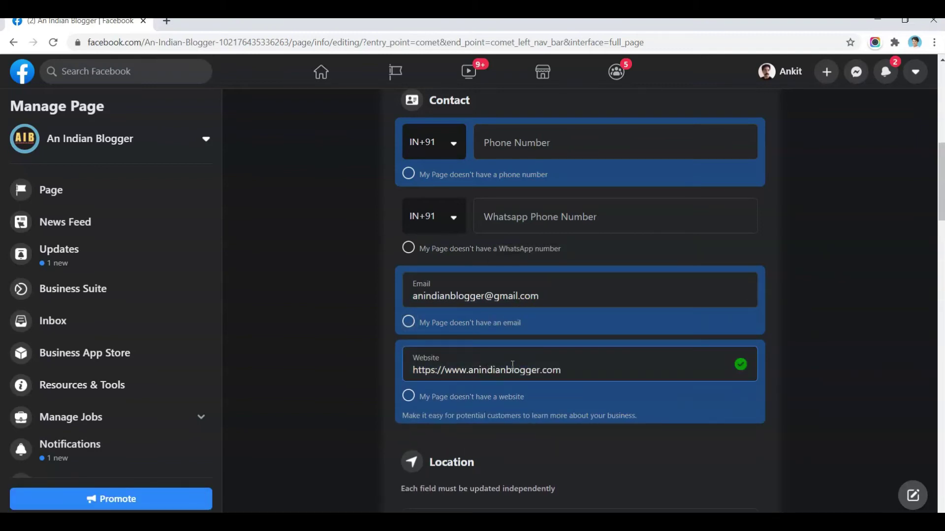
scroll(512, 365, down, 4)
click(514, 344)
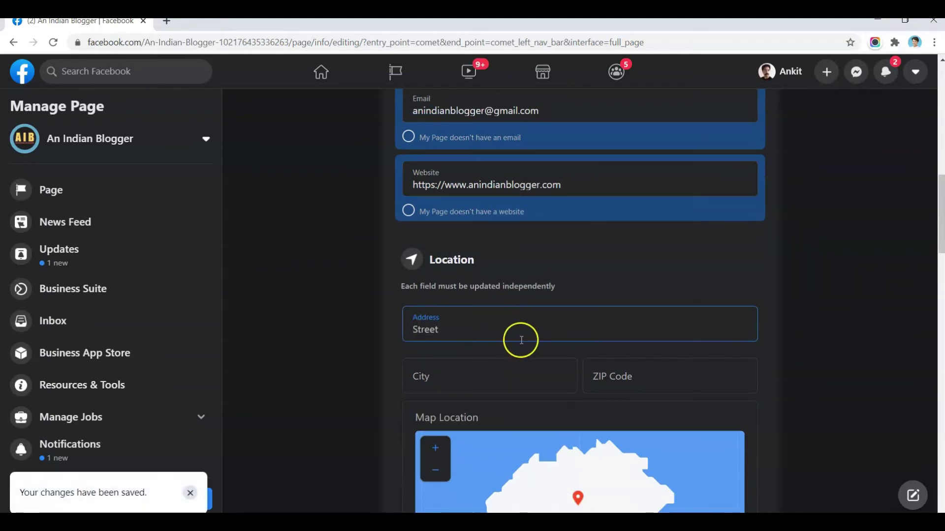
- Scroll past the empty address and map pin fields down to Service Area
scroll(526, 335, down, 3)
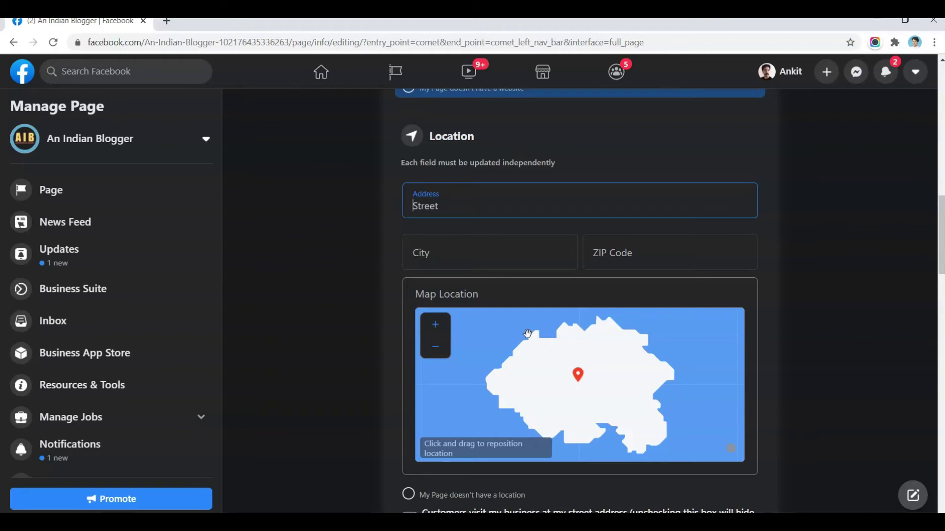
scroll(567, 250, down, 2)
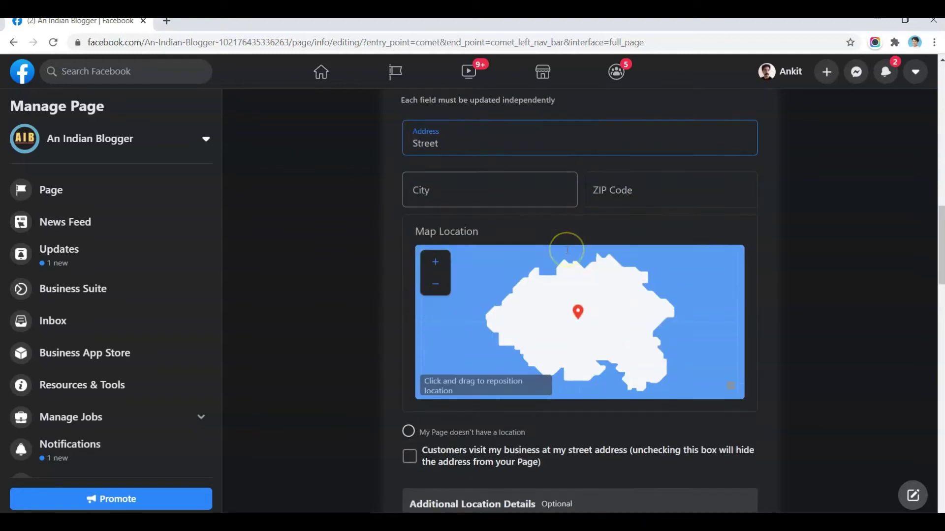
scroll(567, 250, down, 4)
scroll(570, 248, up, 4)
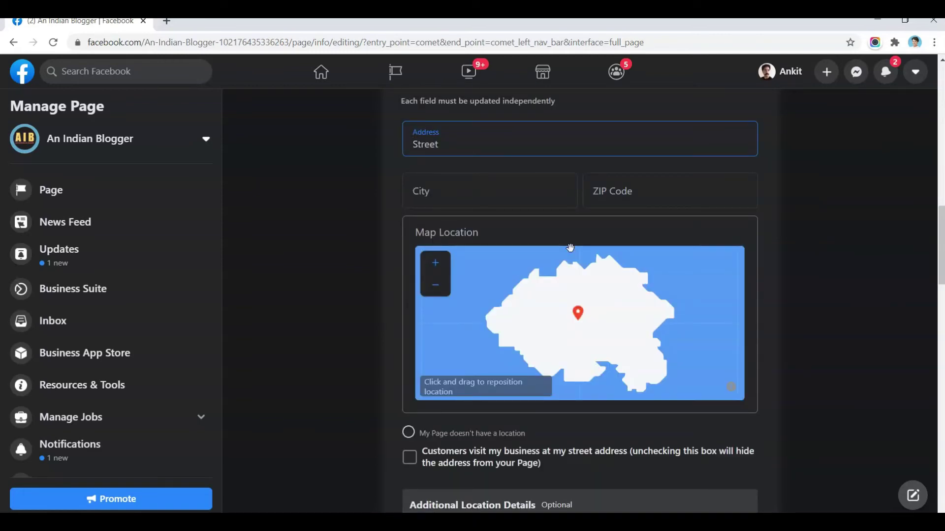
scroll(846, 329, down, 5)
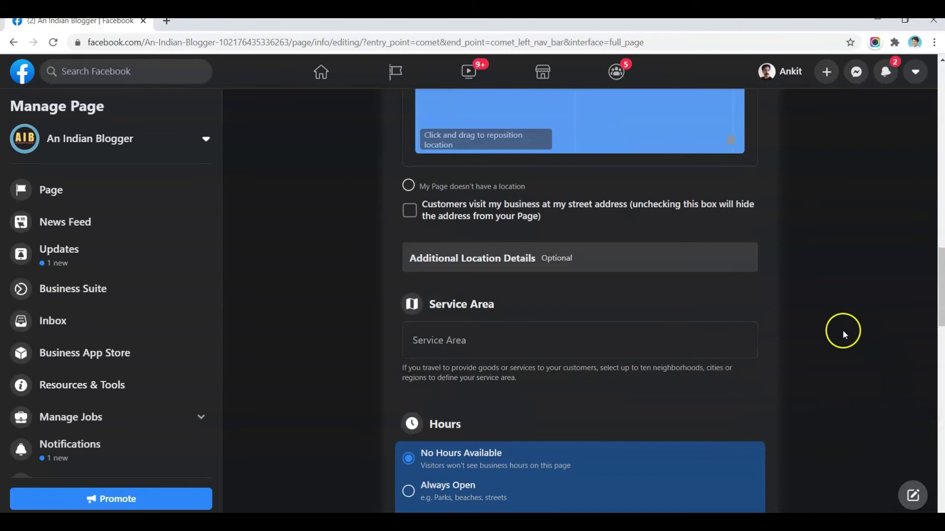
scroll(842, 332, down, 3)
- Search 'india' in the Service Area field and add 'Delhi, India' as the service area
click(576, 229)
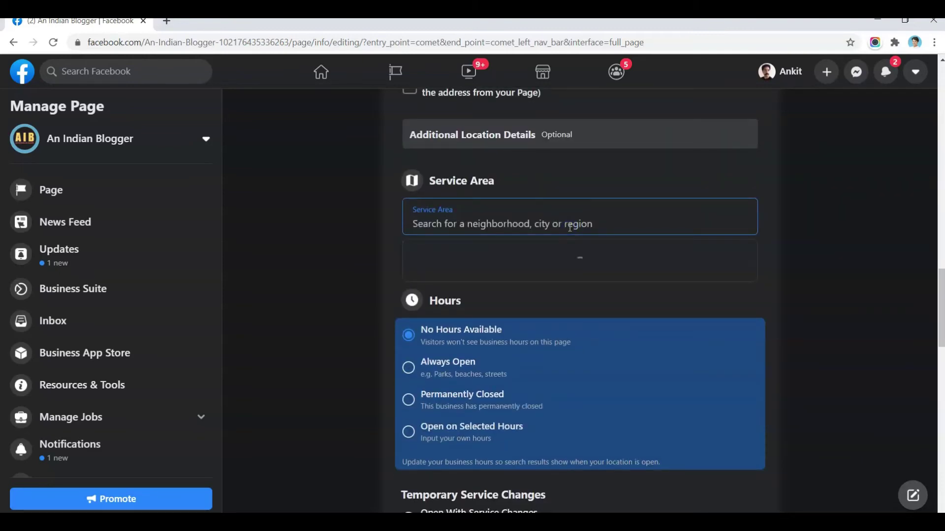
text(india)
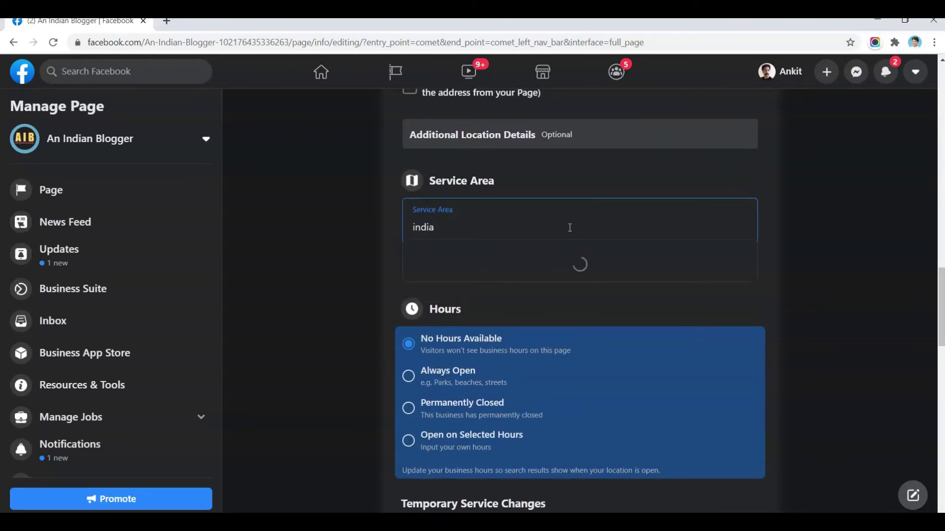
click(559, 229)
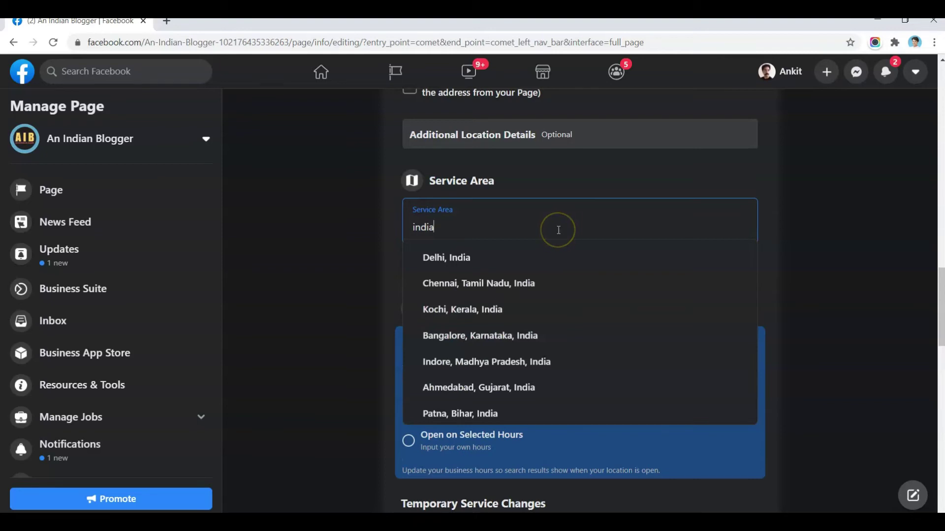
click(487, 332)
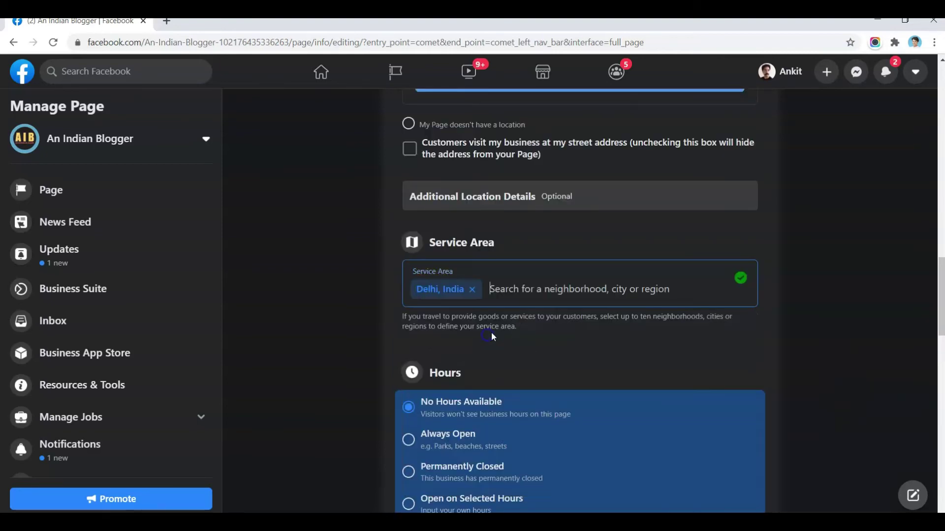
click(809, 305)
scroll(777, 317, down, 5)
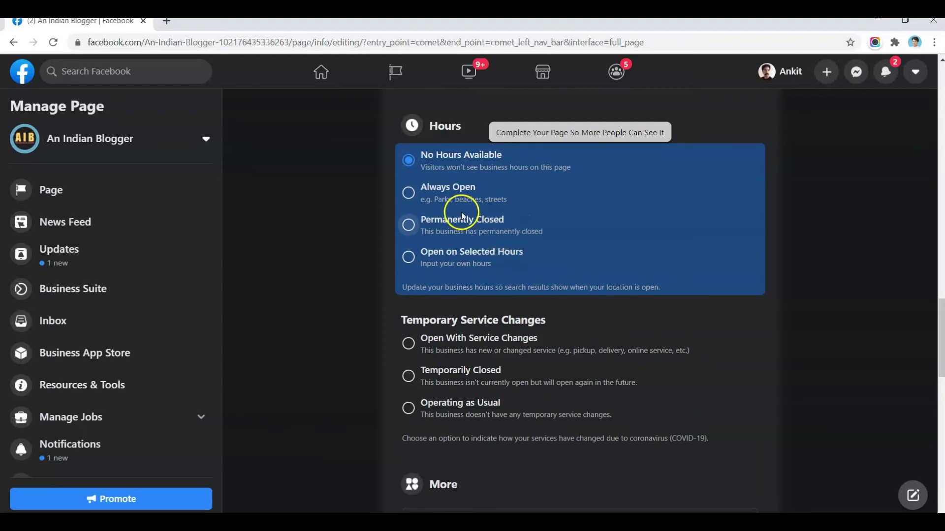
- Try Open on Selected Hours, then set the Page's hours to Always Open
click(409, 256)
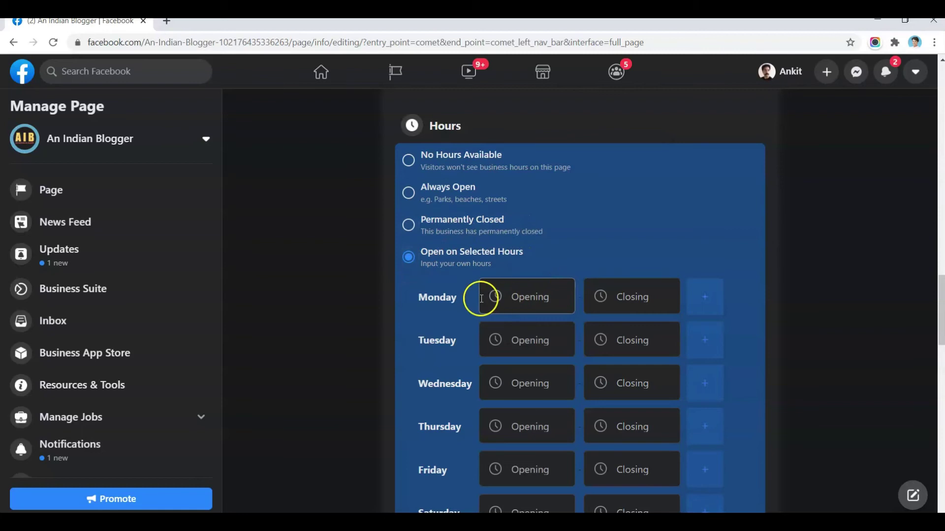
scroll(455, 302, down, 5)
scroll(458, 300, up, 5)
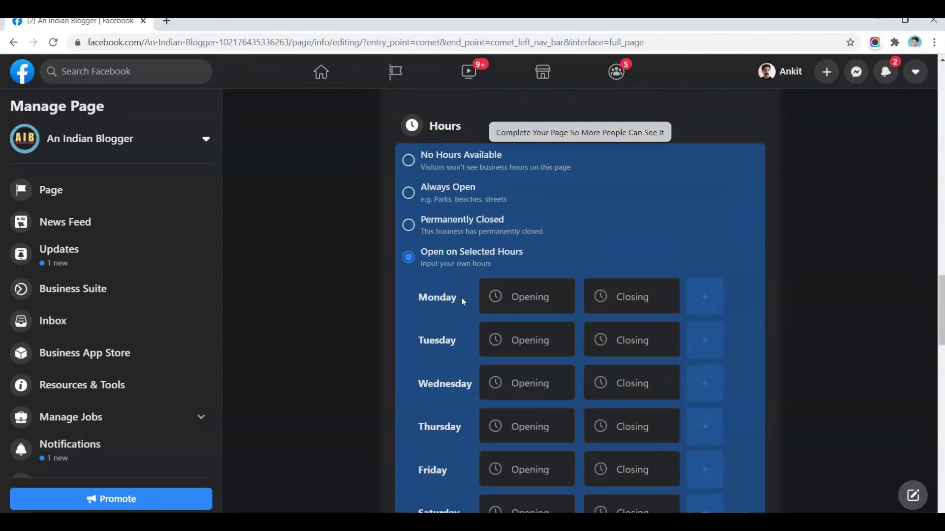
click(408, 193)
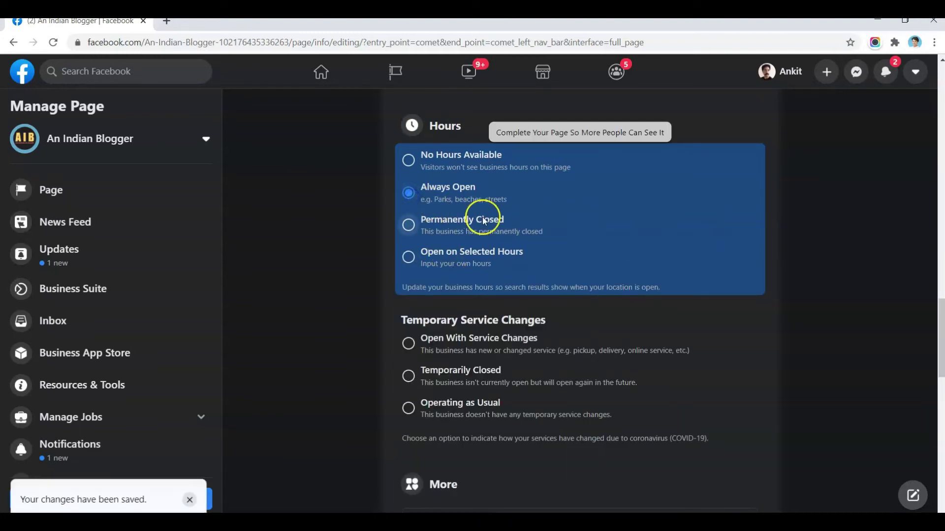
scroll(625, 276, down, 3)
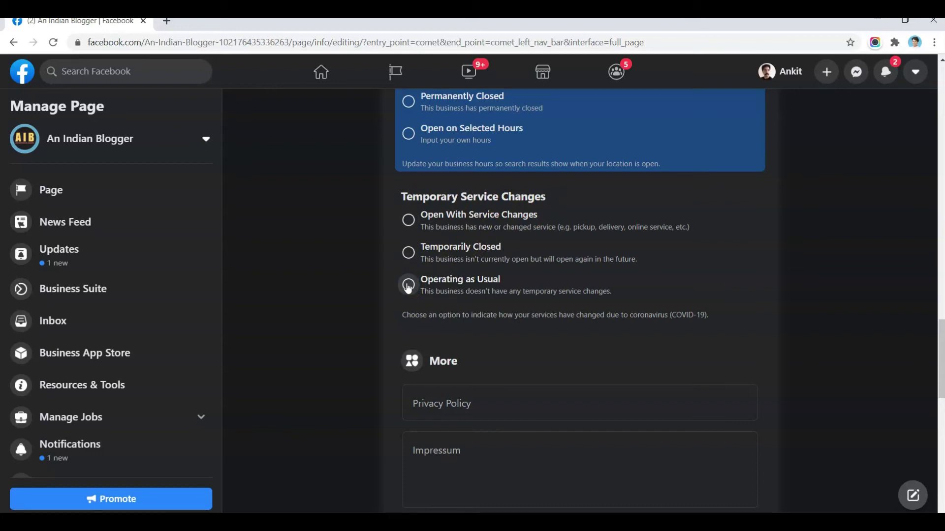
- Try Open With Service Changes, then set Temporary Service Changes to Operating as Usual
click(414, 226)
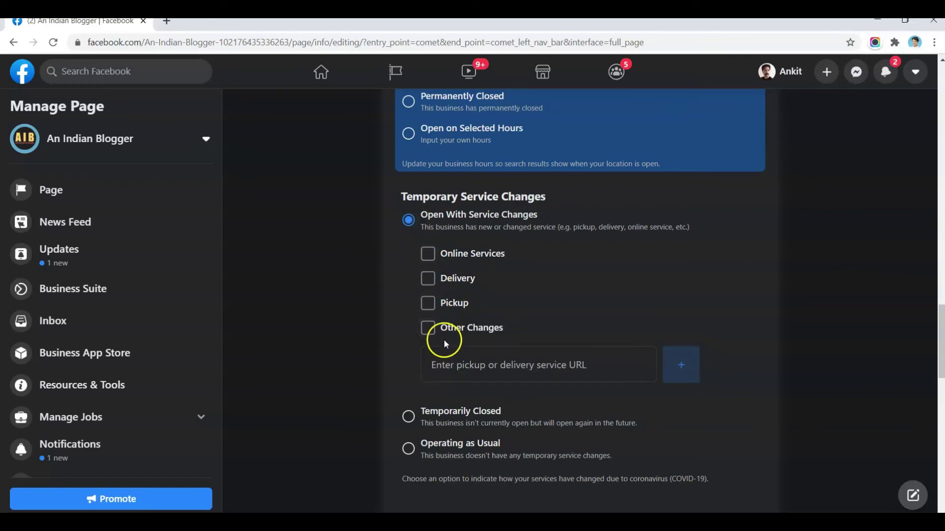
click(409, 448)
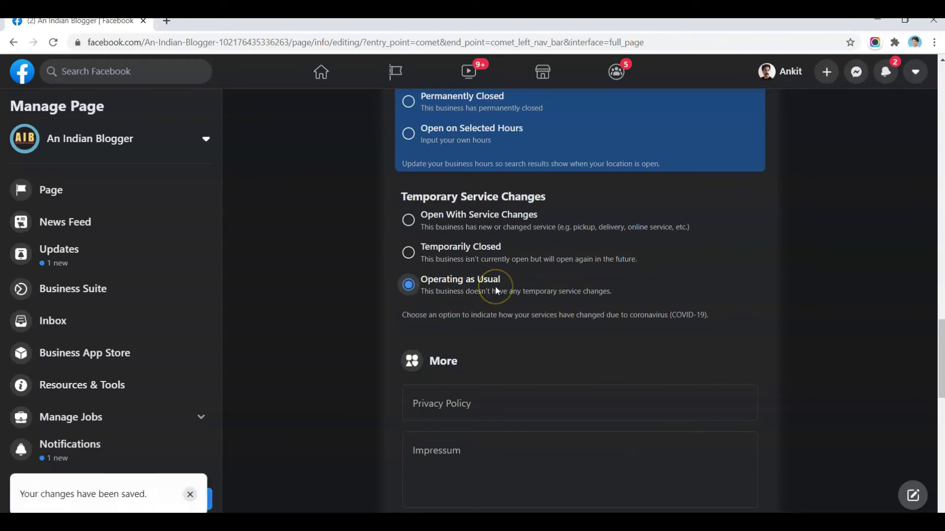
scroll(670, 277, down, 4)
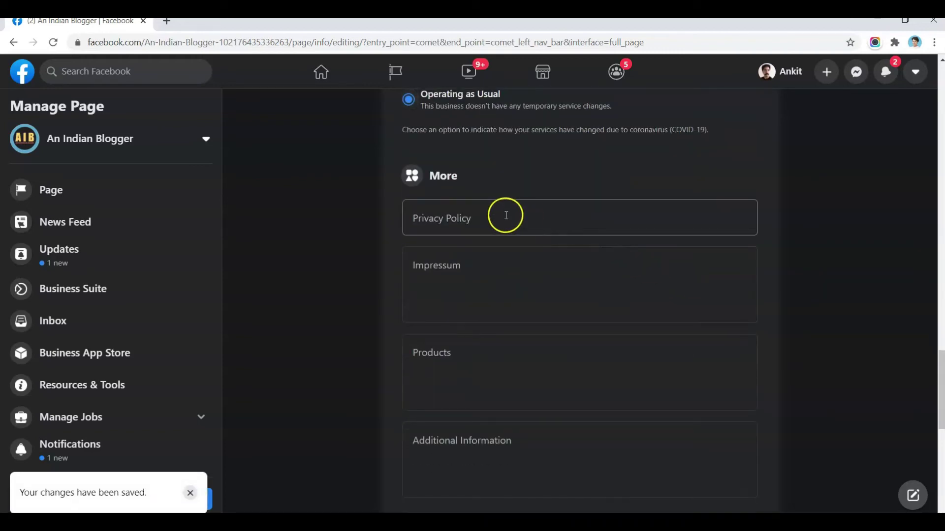
click(505, 215)
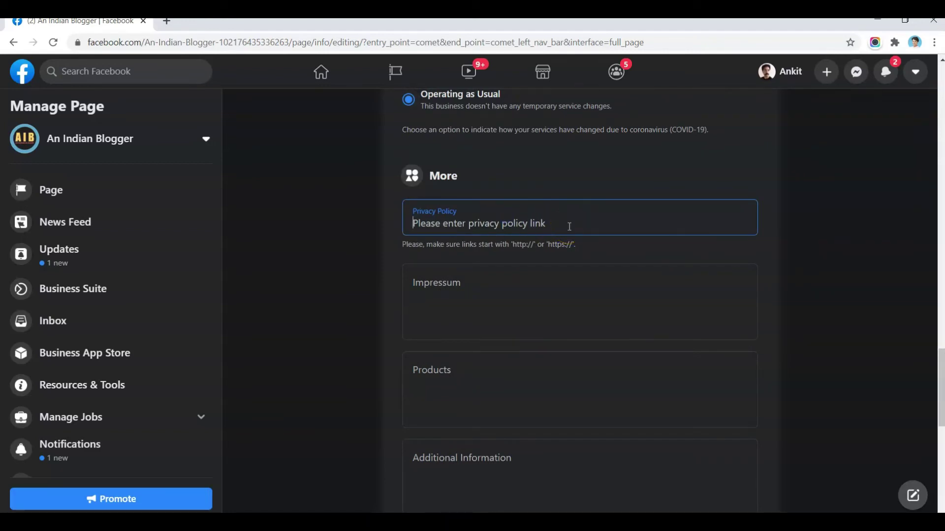
scroll(569, 228, down, 4)
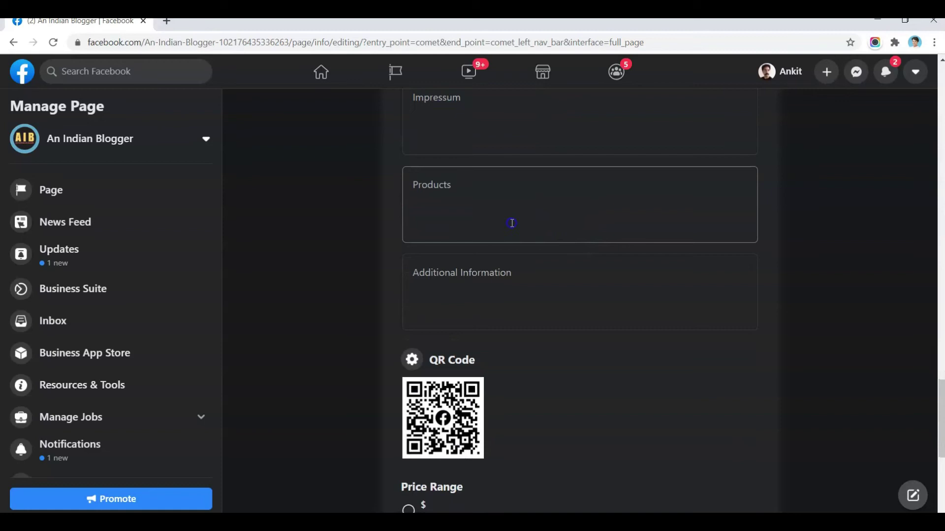
click(512, 223)
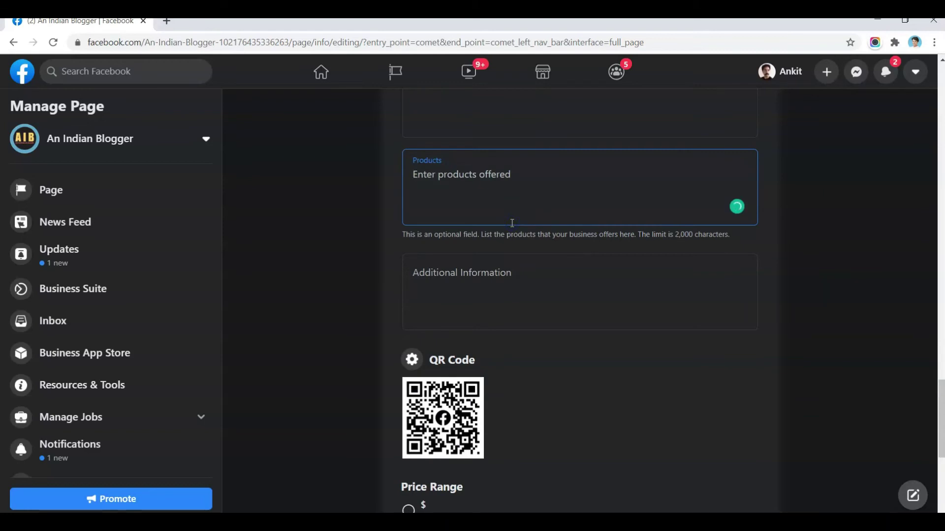
scroll(512, 220, down, 6)
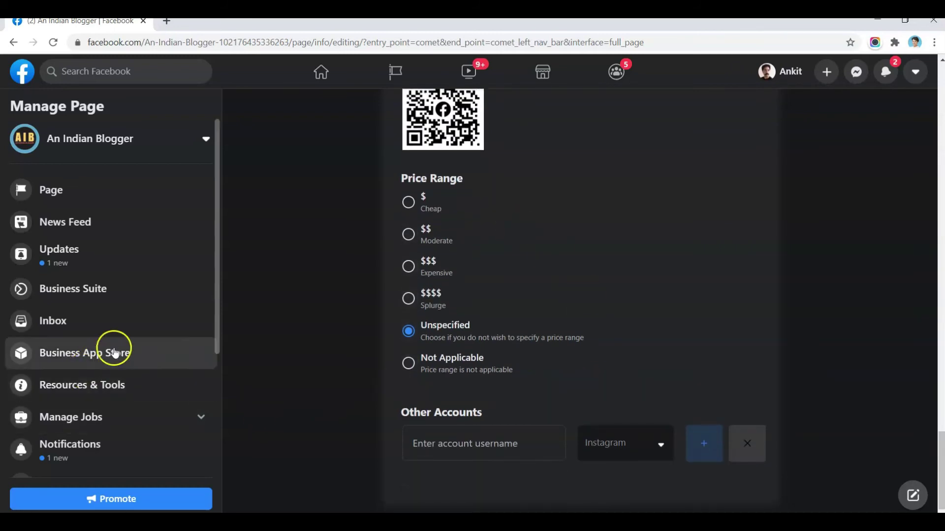
scroll(136, 332, down, 4)
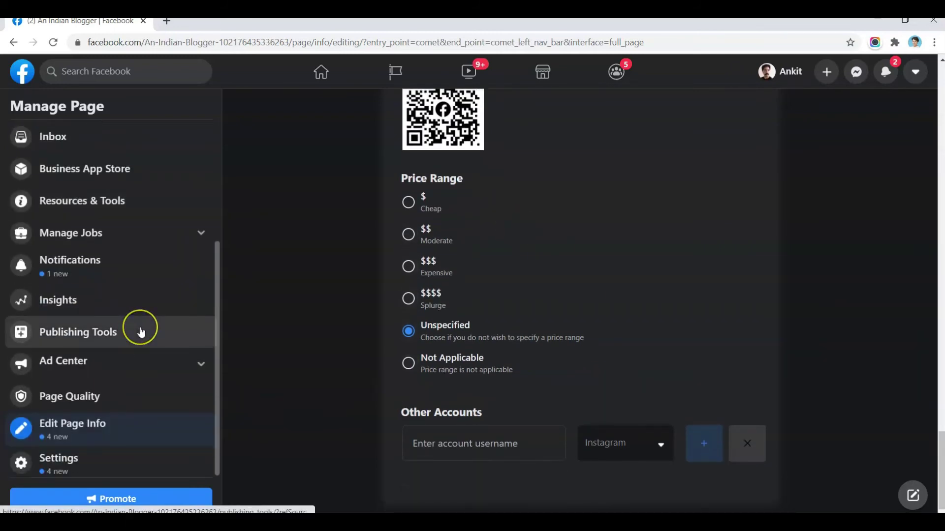
click(141, 333)
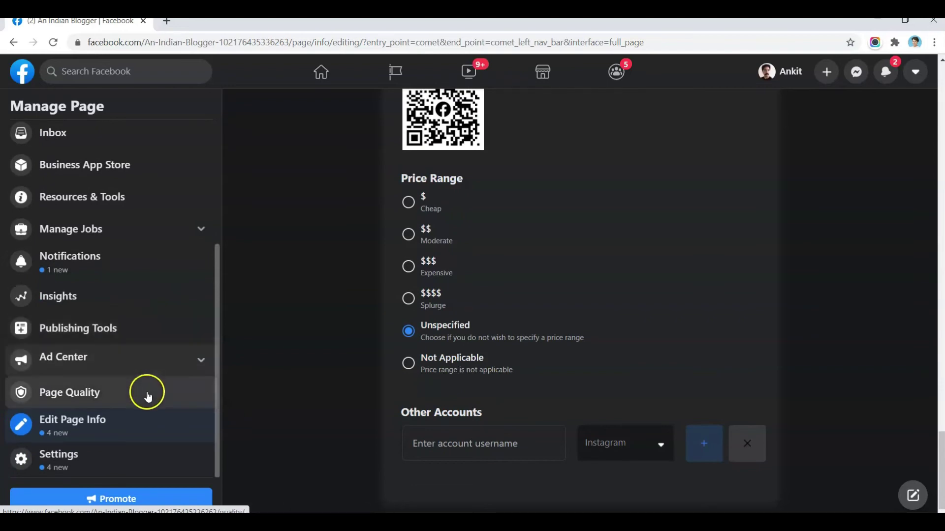
click(106, 464)
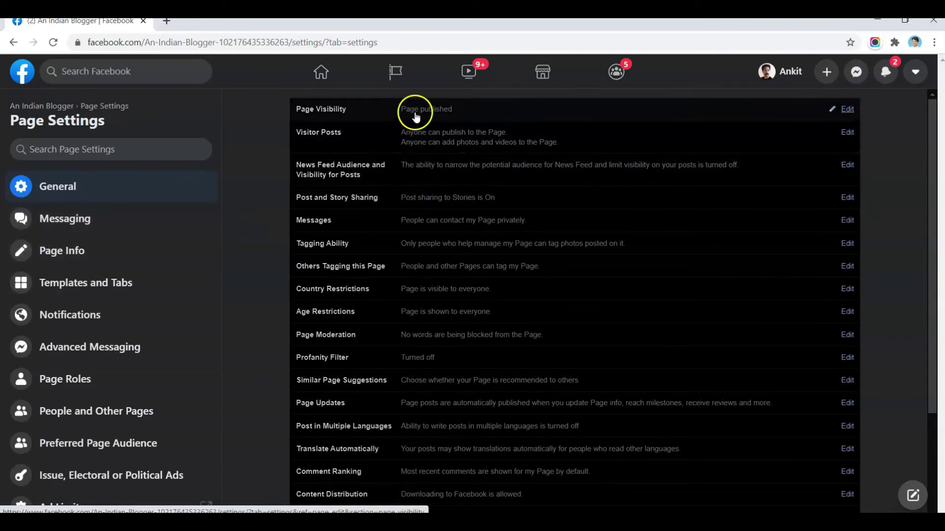
- Open the Page Visibility setting and review it, leaving Page published selected
click(846, 110)
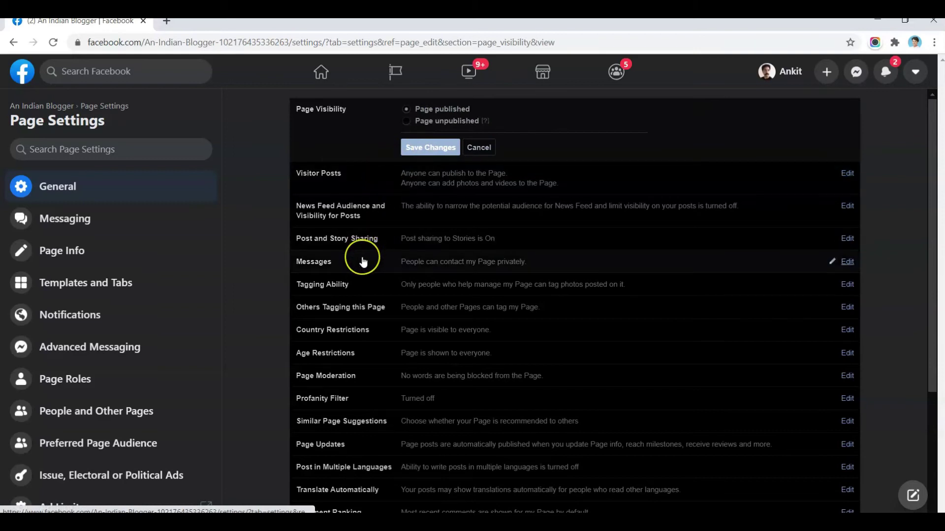
scroll(363, 258, down, 3)
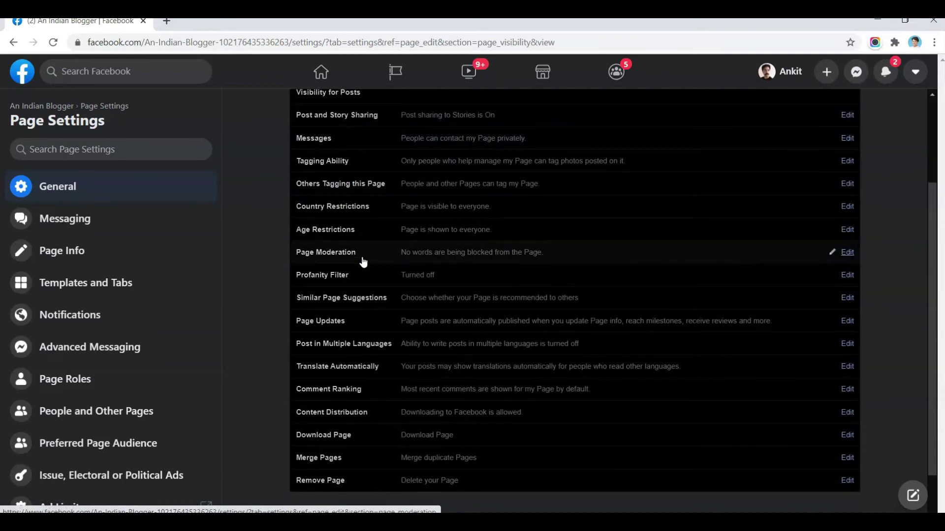
scroll(363, 261, down, 1)
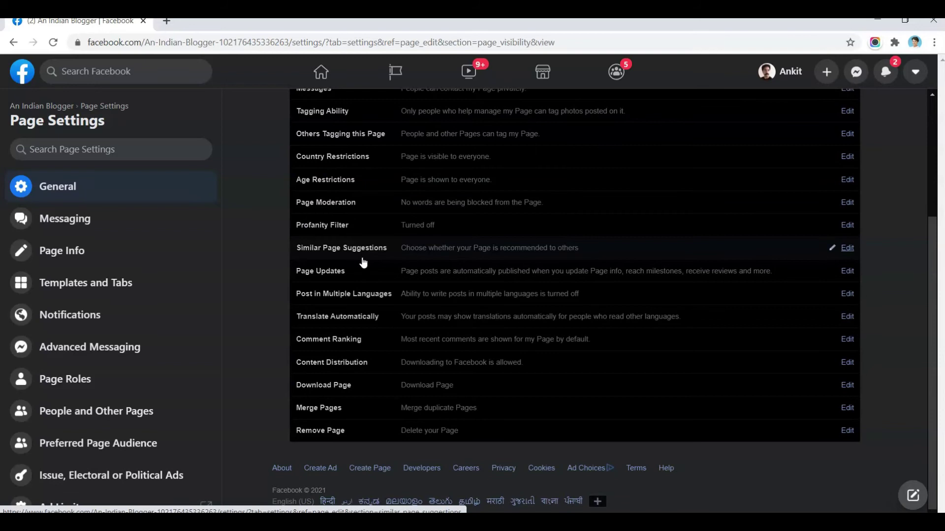
scroll(363, 262, up, 4)
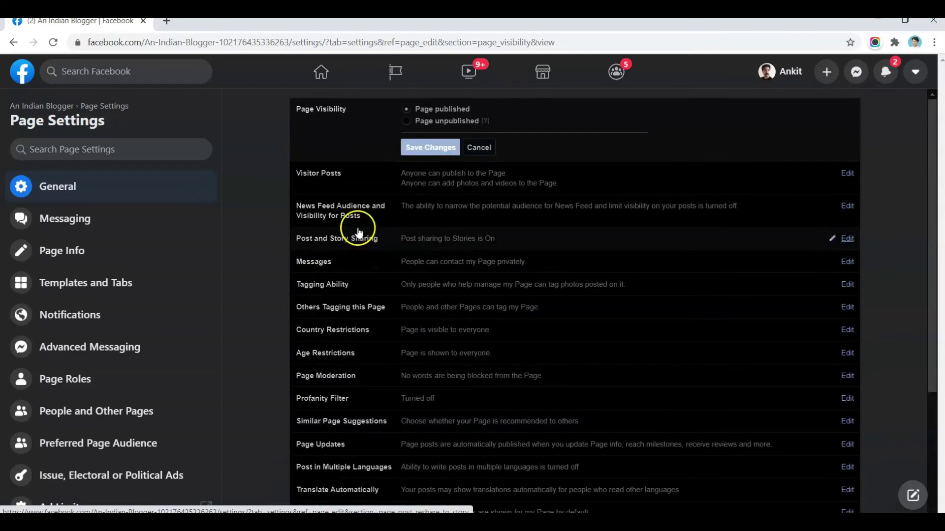
- Open the Page's Messaging settings and scroll through them
click(79, 234)
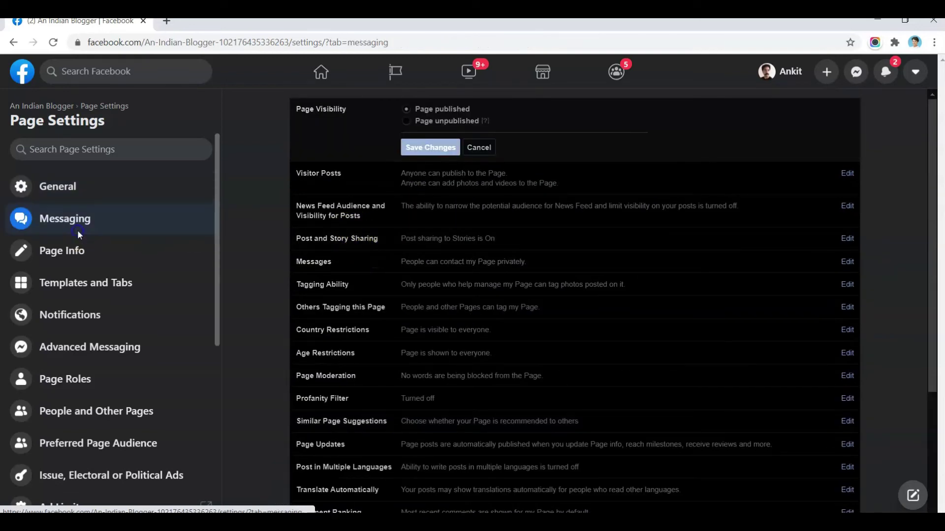
click(55, 229)
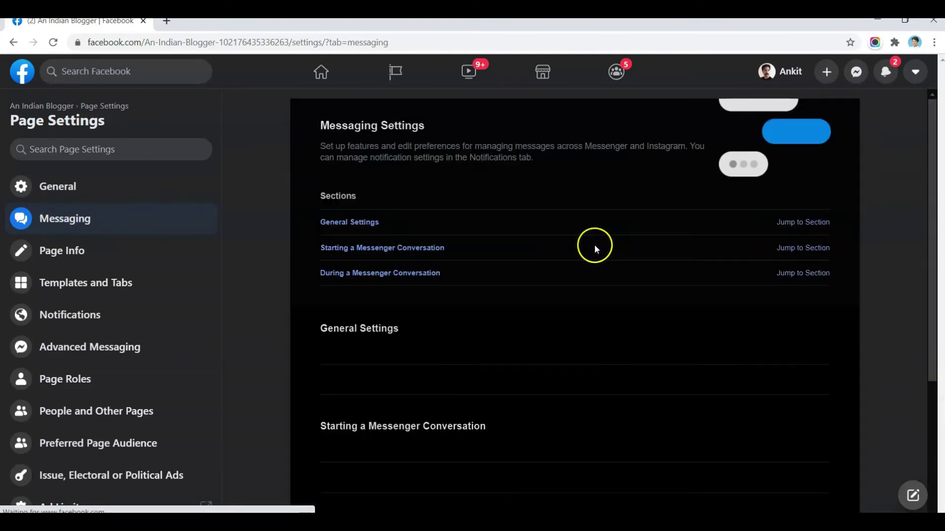
scroll(588, 245, down, 1)
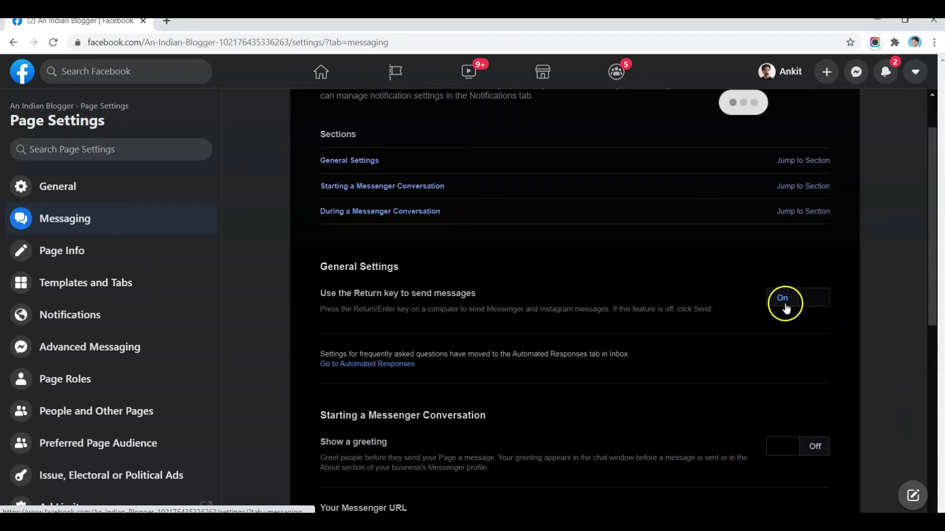
scroll(753, 320, down, 2)
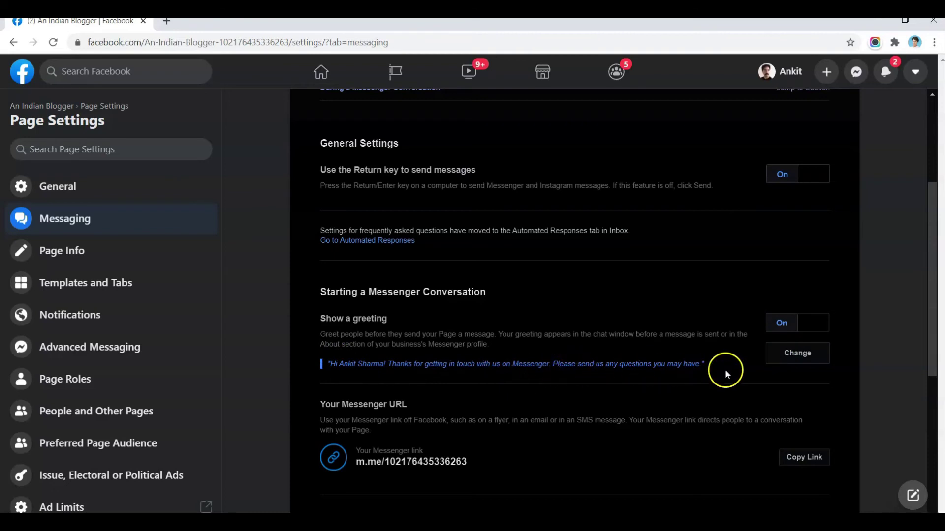
- Edit the Messenger greeting, remove the stray test letters, and save it
click(780, 353)
scroll(684, 349, down, 5)
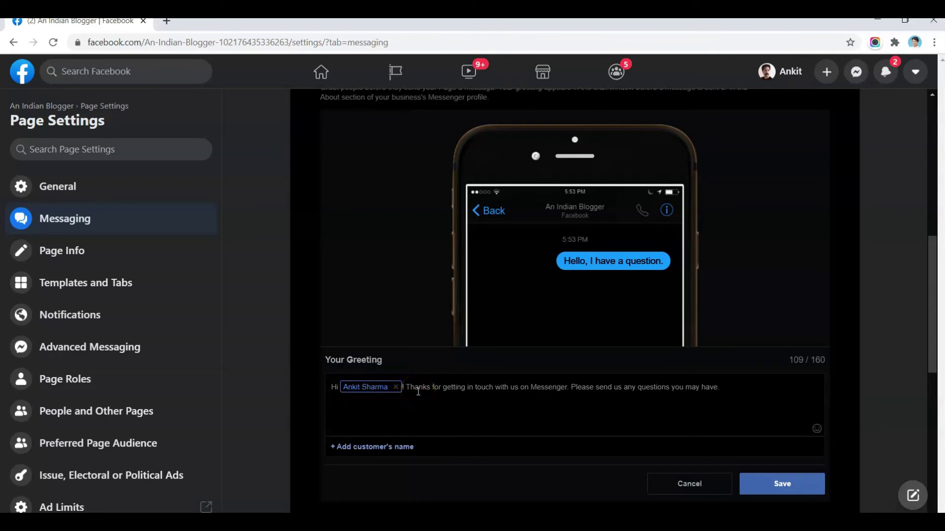
click(719, 392)
text(fsfse)
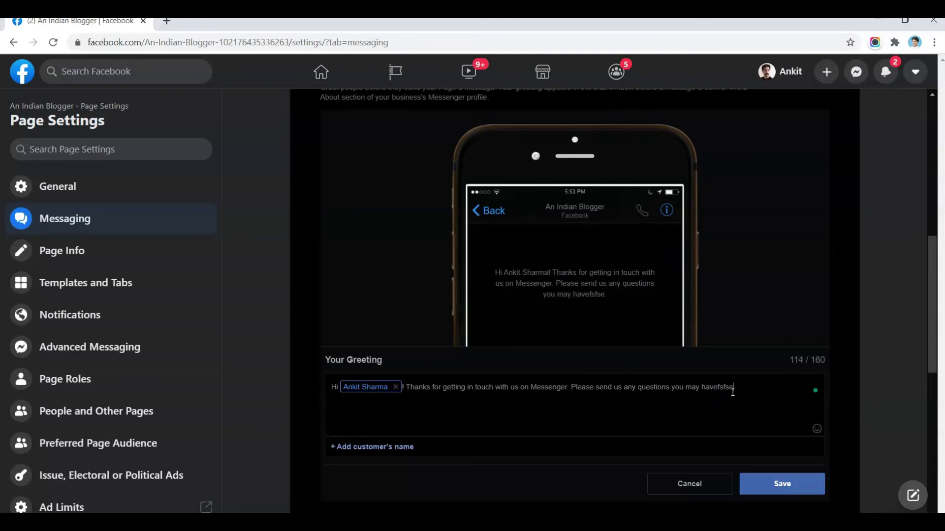
key(BackSpace)
key(BackSpace)
key(BackSpace)
key(BackSpace)
key(BackSpace)
click(715, 413)
scroll(715, 414, down, 3)
click(775, 363)
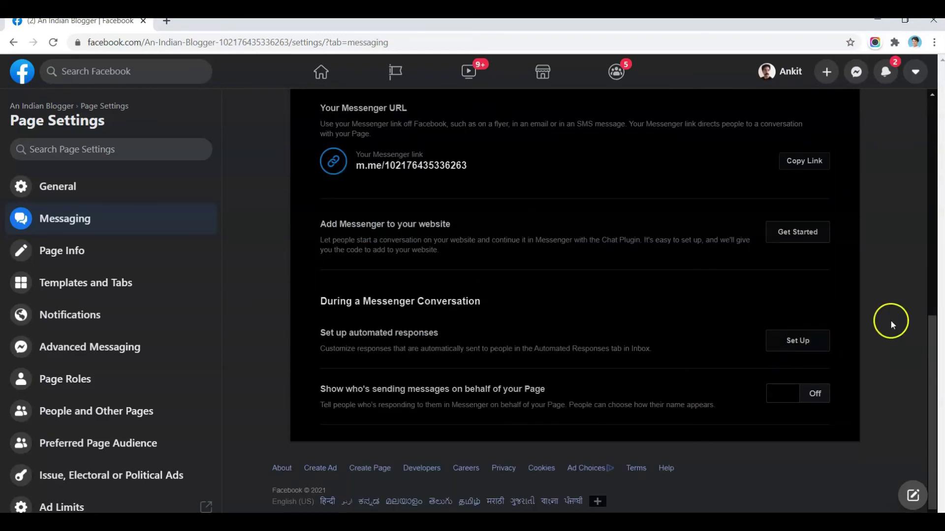
- Select the Page's m.me Messenger link text, then go to the Page Info settings
scroll(821, 255, up, 3)
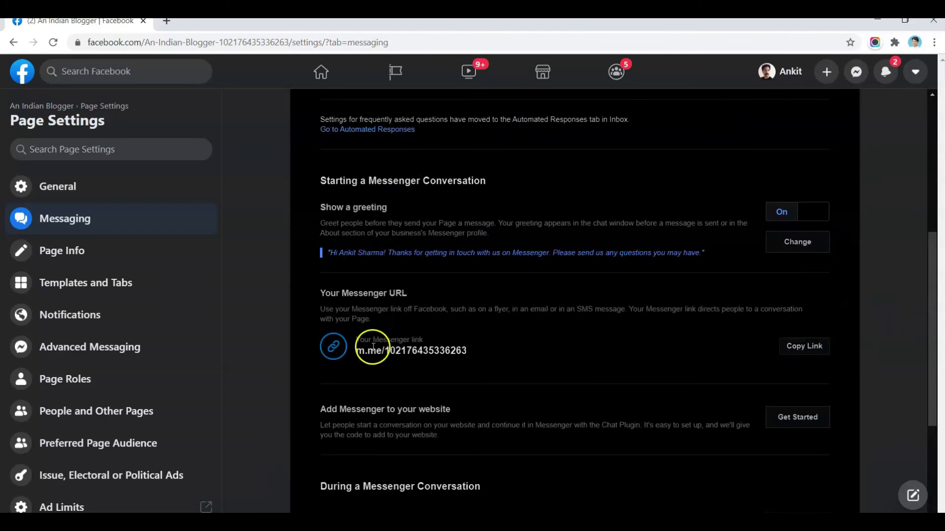
drag(381, 355, 464, 348)
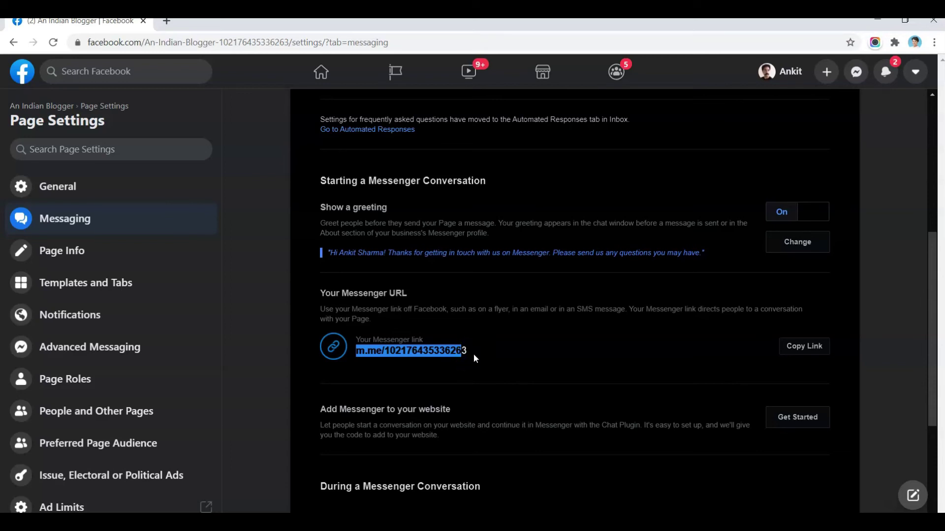
scroll(489, 352, down, 4)
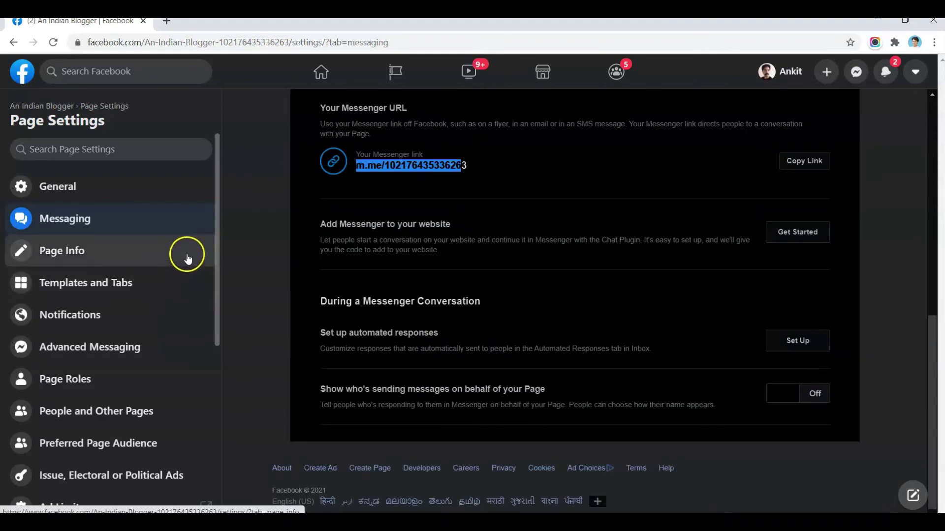
click(187, 259)
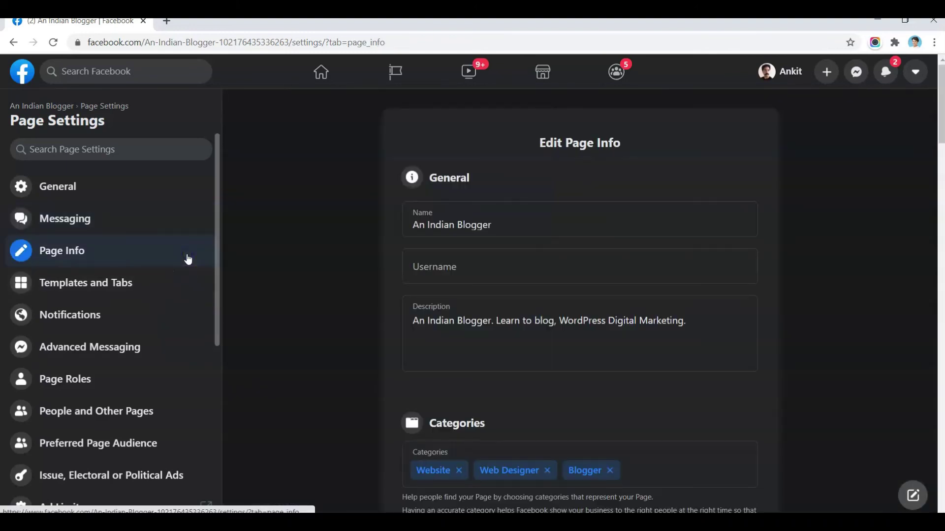
- Scroll through Edit Page Info and open the Templates and Tabs settings
scroll(529, 245, down, 5)
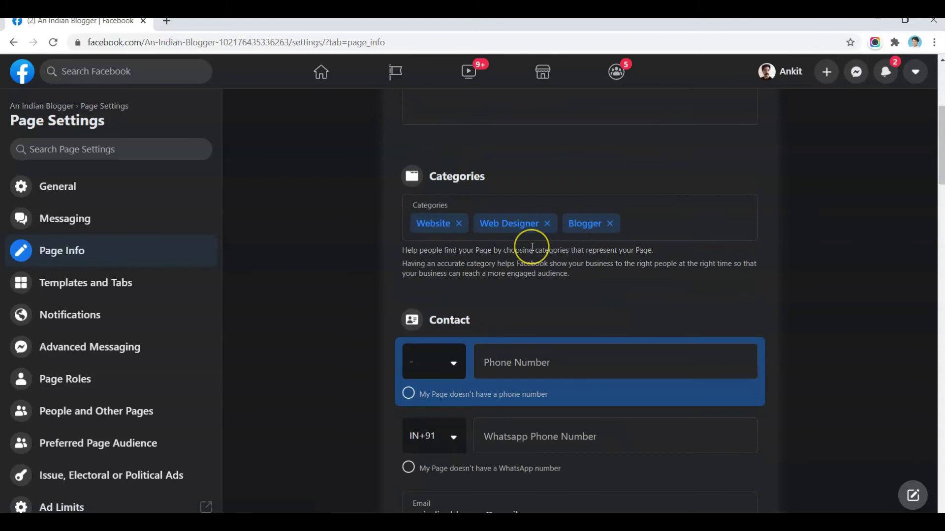
scroll(532, 247, down, 9)
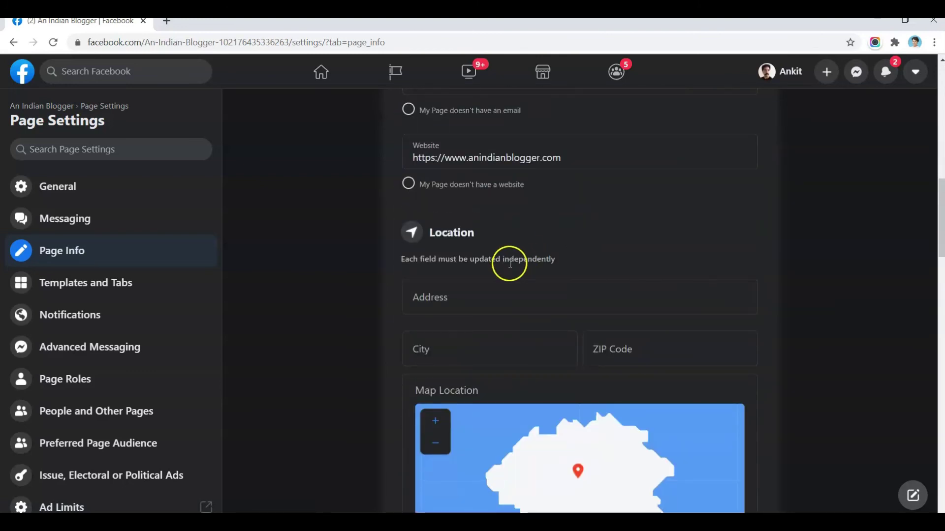
click(140, 297)
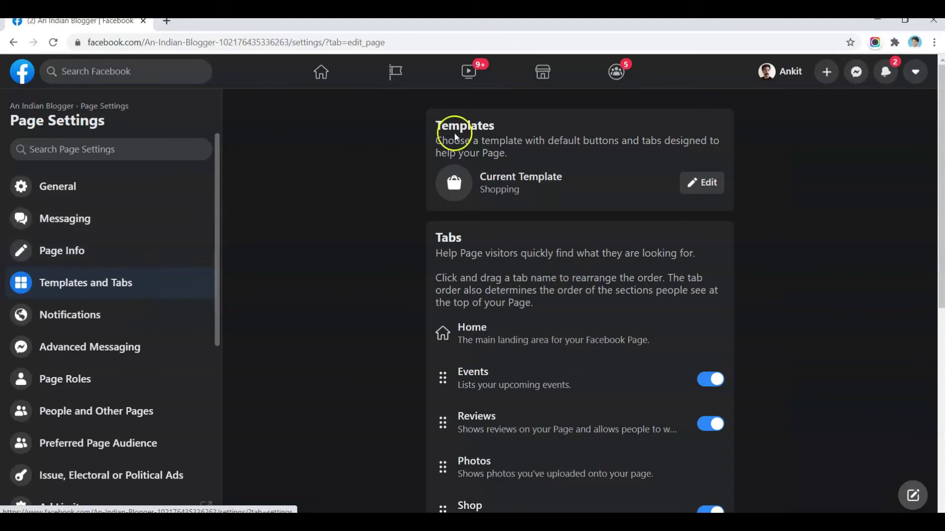
- Open the Page in a new browser tab, view it, and return to Templates and Tabs
right_click(63, 106)
click(93, 116)
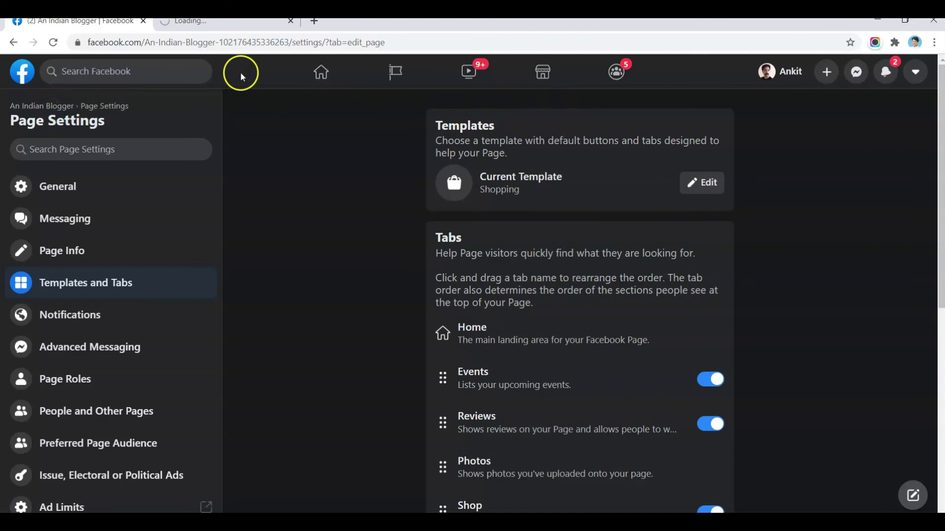
click(212, 22)
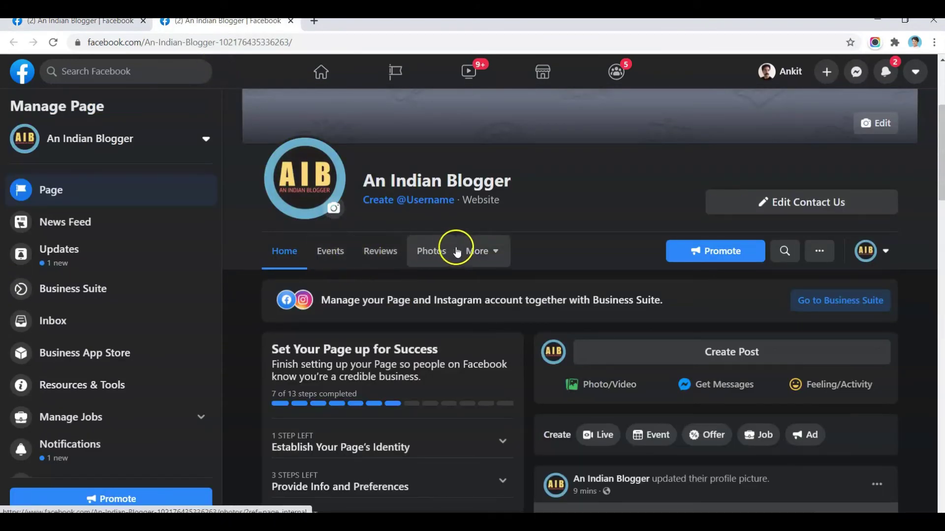
click(471, 253)
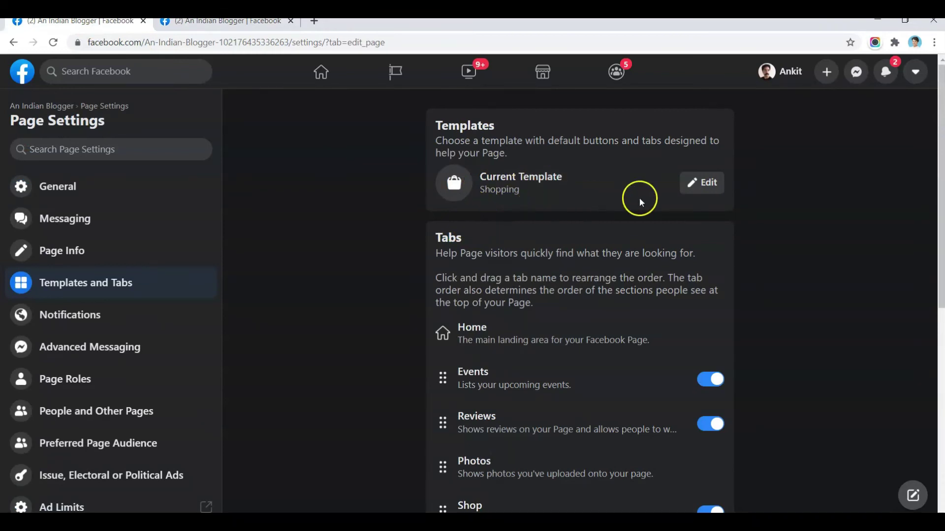
click(703, 183)
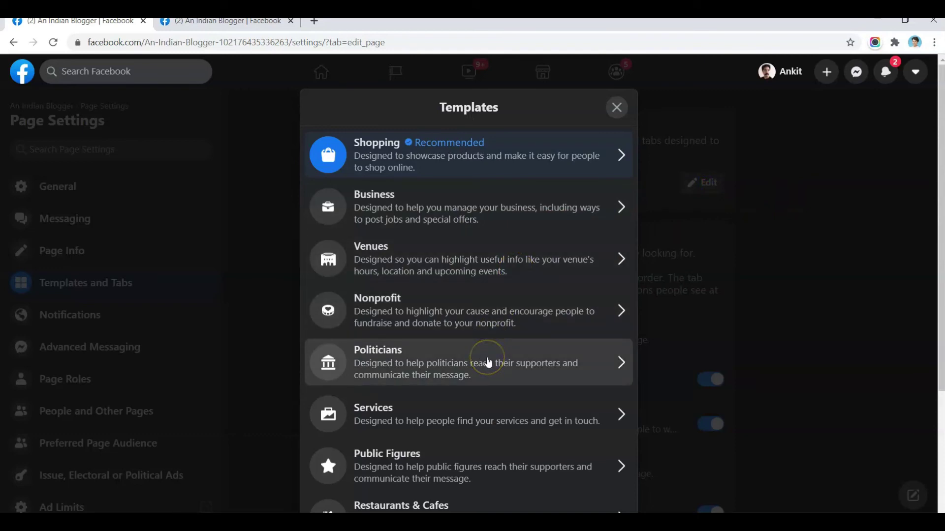
- Apply the Video Page template, replacing Shopping and adding Live, Videos and Groups tabs
scroll(461, 366, down, 4)
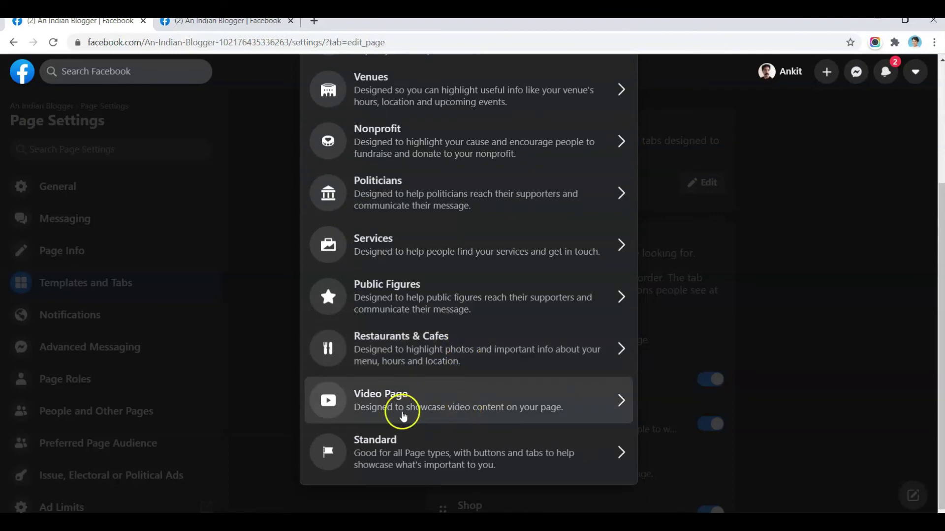
click(372, 410)
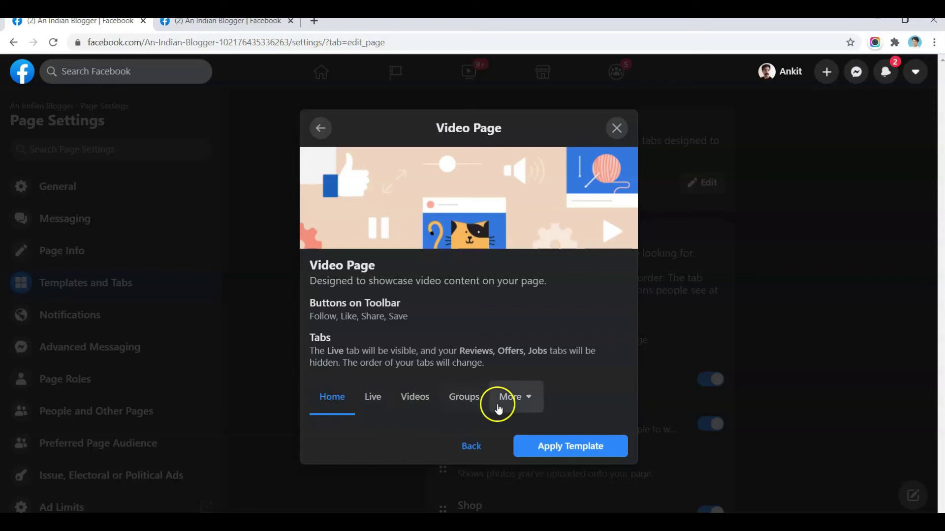
click(543, 453)
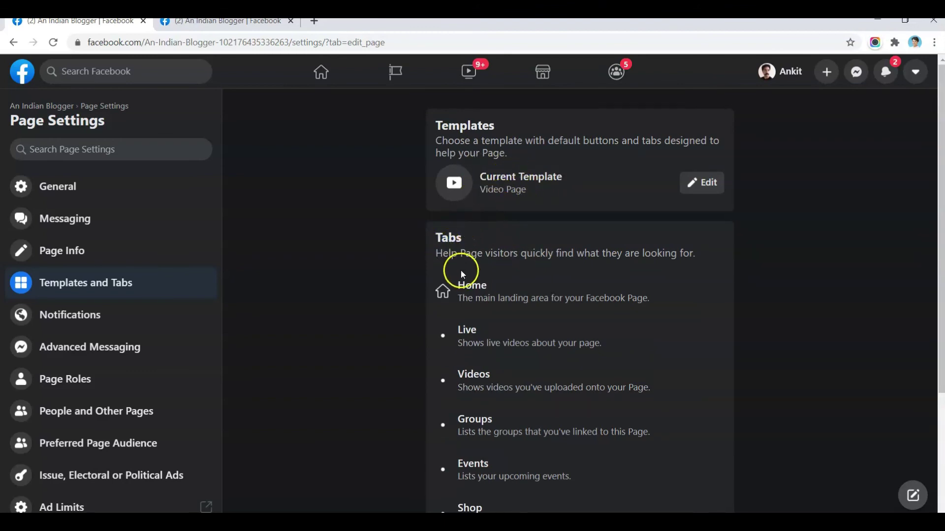
scroll(486, 333, down, 3)
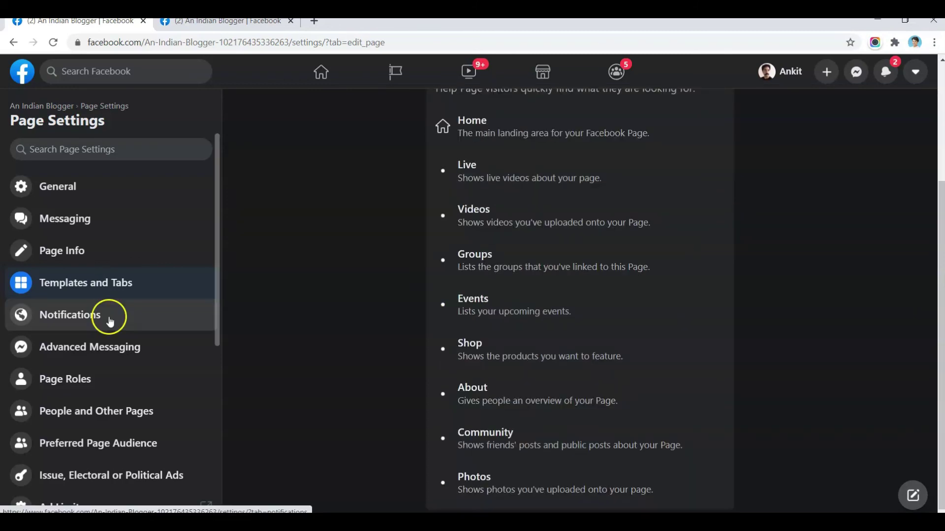
- Open Page Roles and focus the new role's name or email field
click(95, 379)
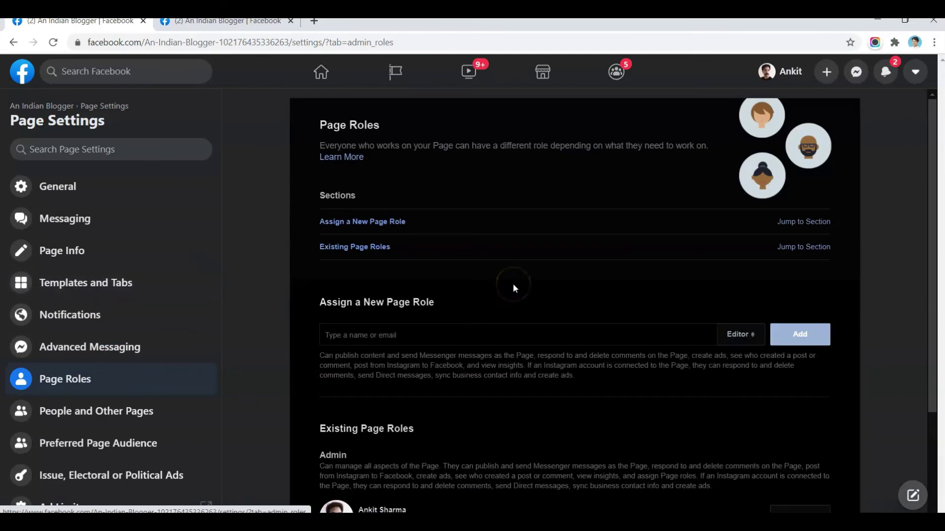
click(500, 334)
click(417, 337)
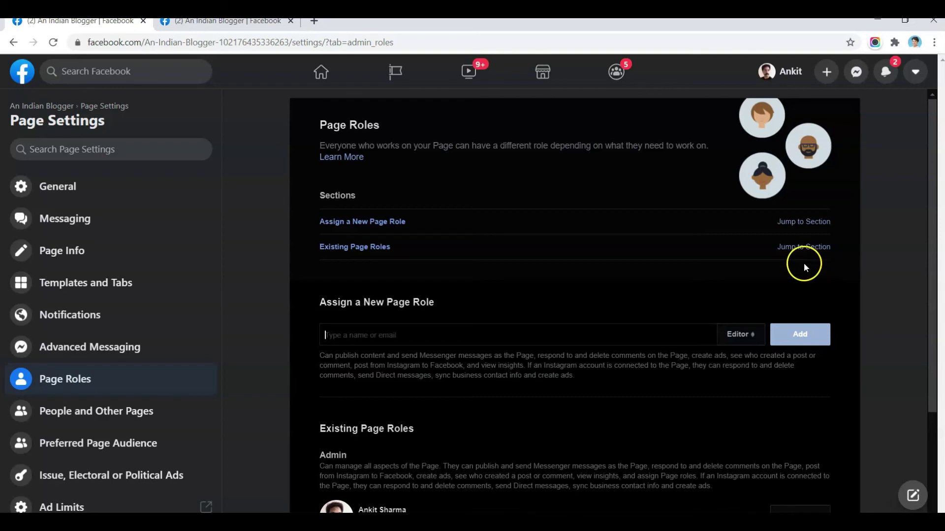
- Browse the available roles list several times, leaving the new role set to Editor
click(737, 337)
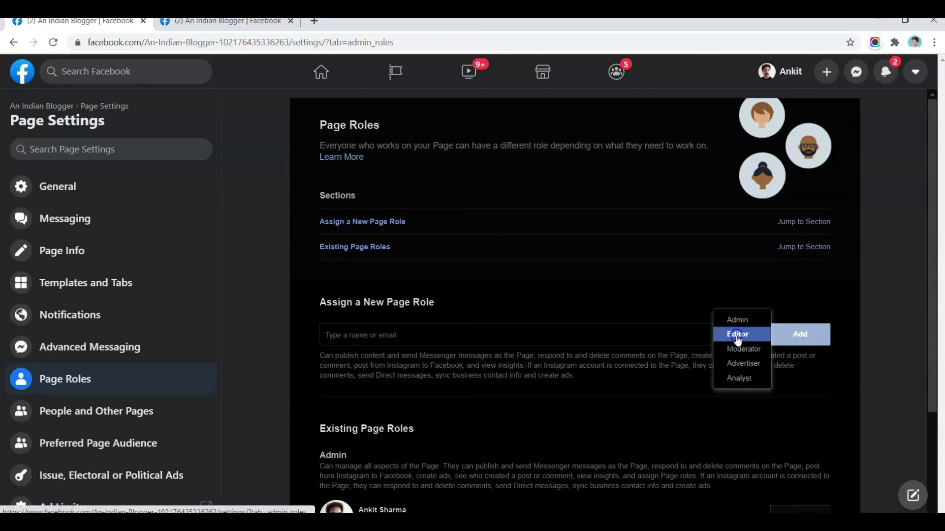
click(757, 323)
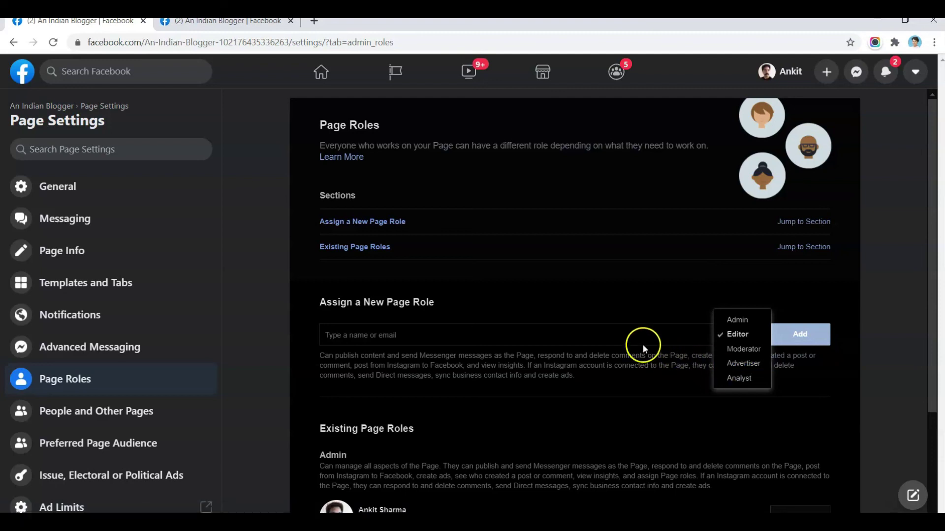
click(605, 339)
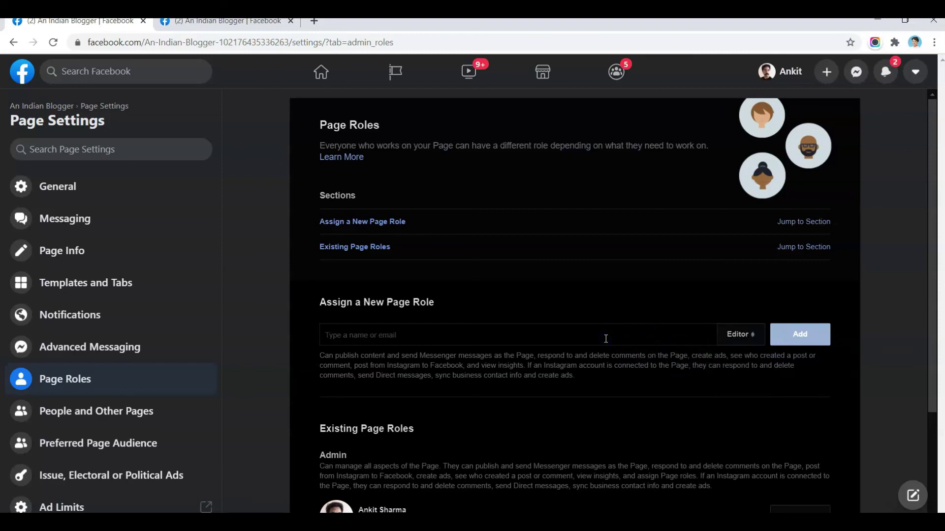
click(730, 334)
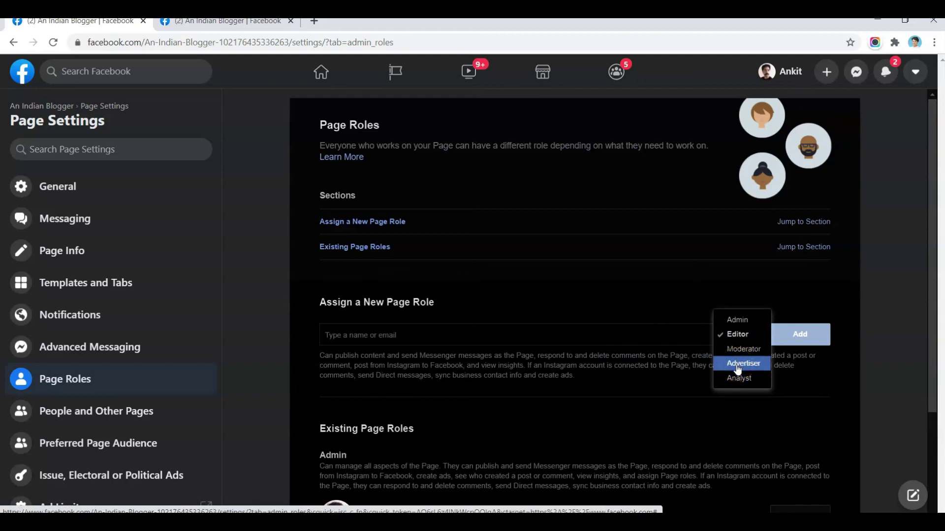
click(592, 340)
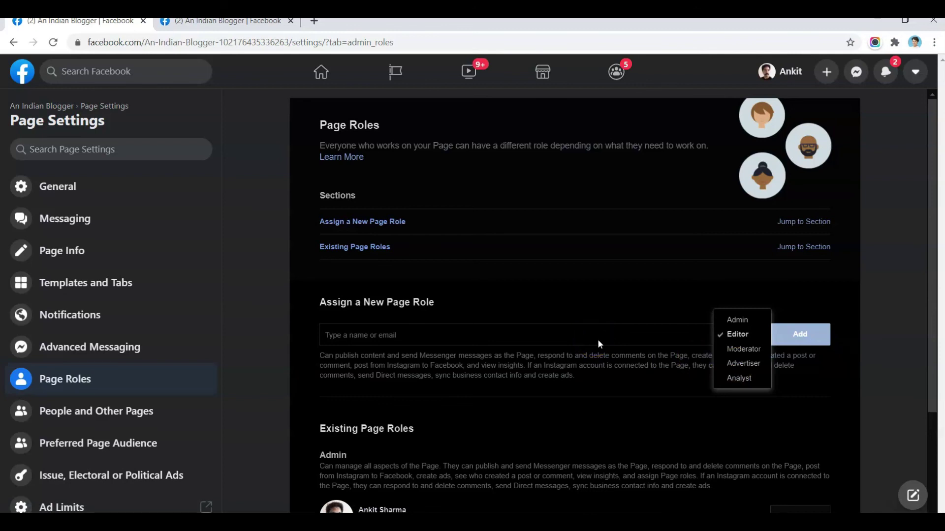
scroll(604, 341, down, 1)
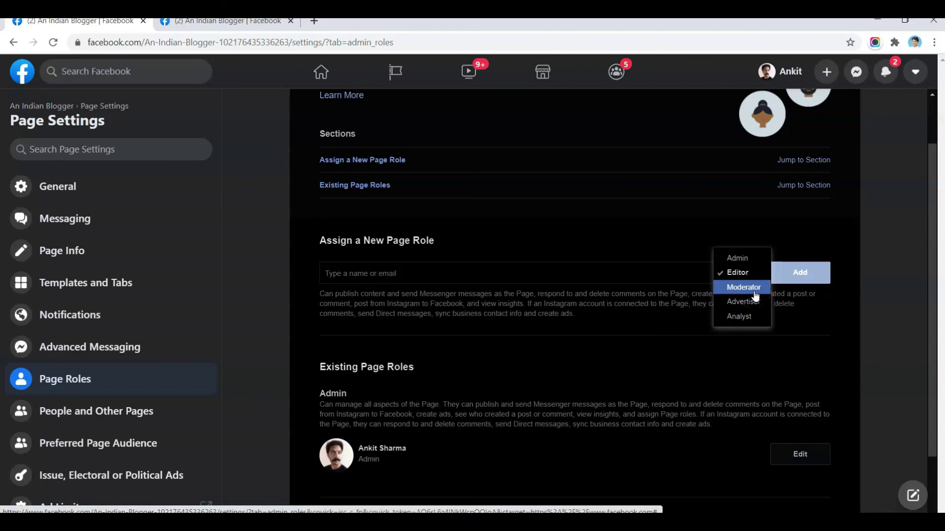
click(582, 277)
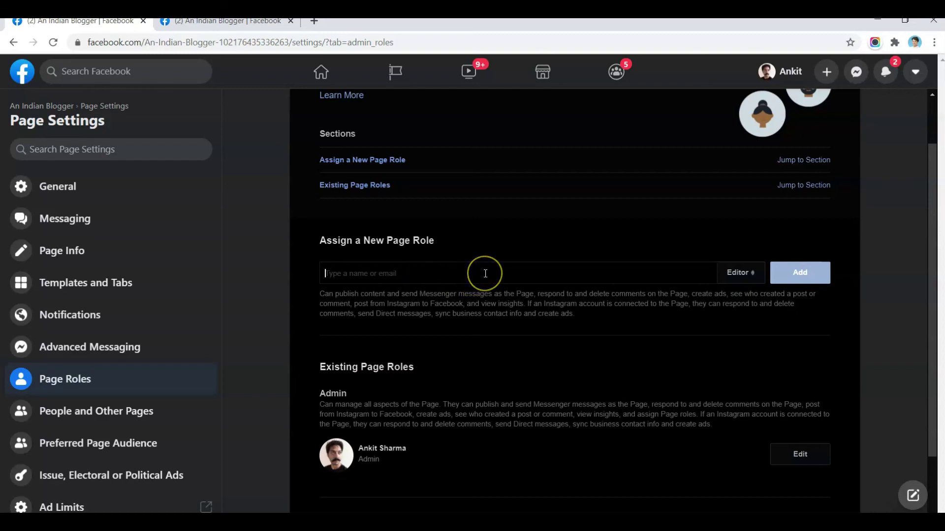
click(738, 273)
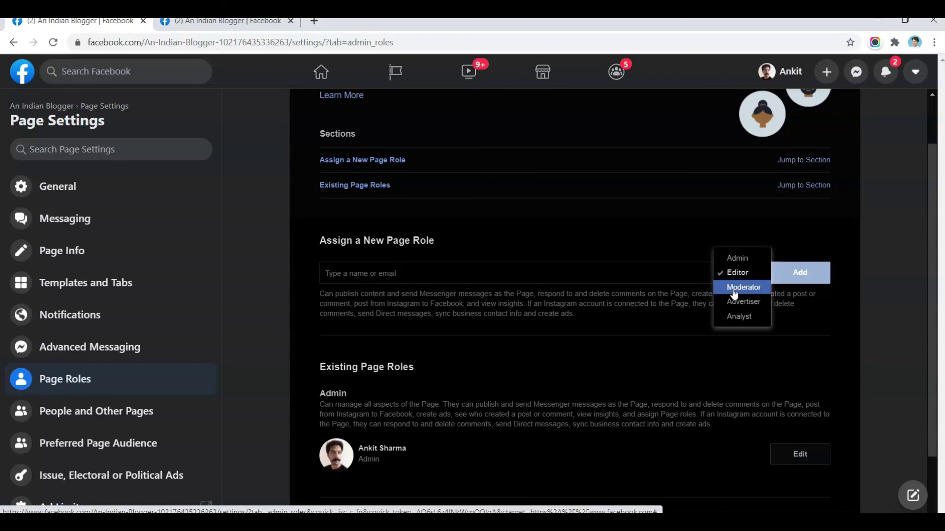
click(565, 285)
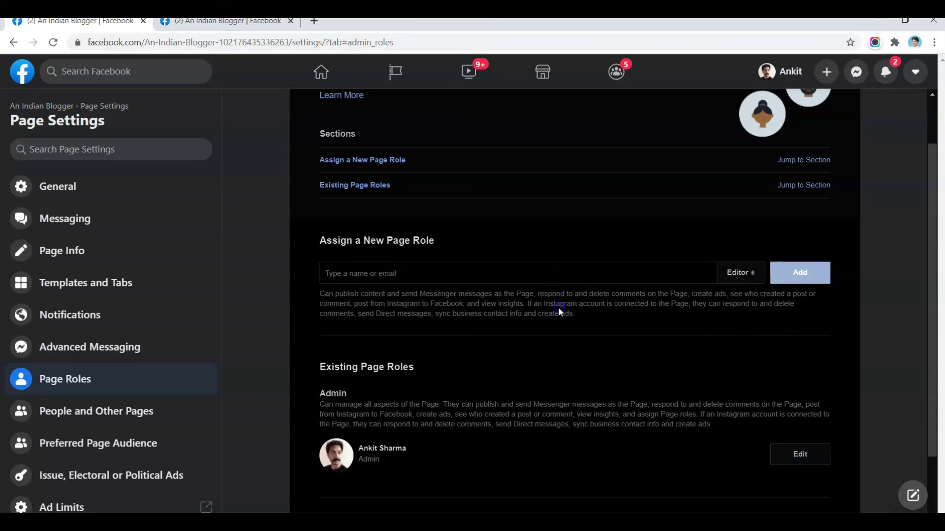
scroll(558, 307, down, 2)
scroll(165, 394, down, 4)
- Check the Instagram settings, then scroll the Page through About, Photos and Page Transparency
click(164, 394)
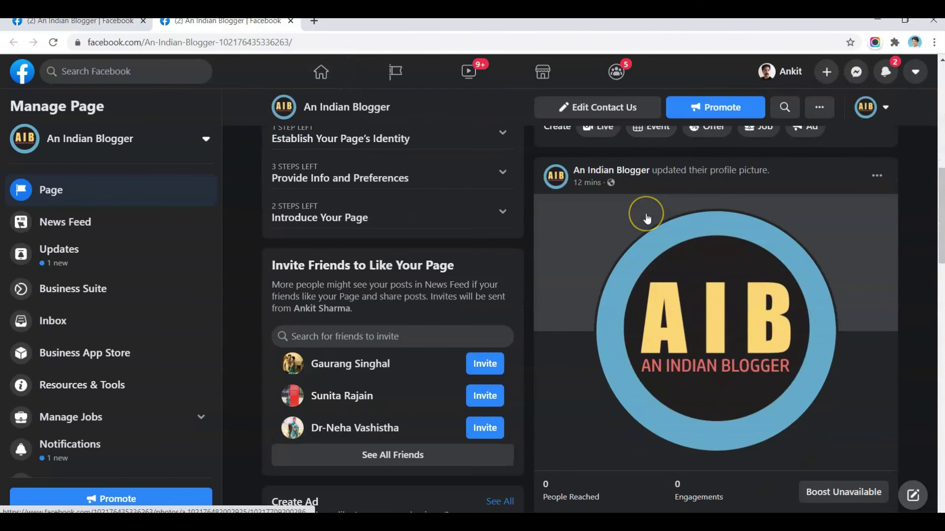
scroll(644, 217, down, 5)
scroll(647, 218, down, 10)
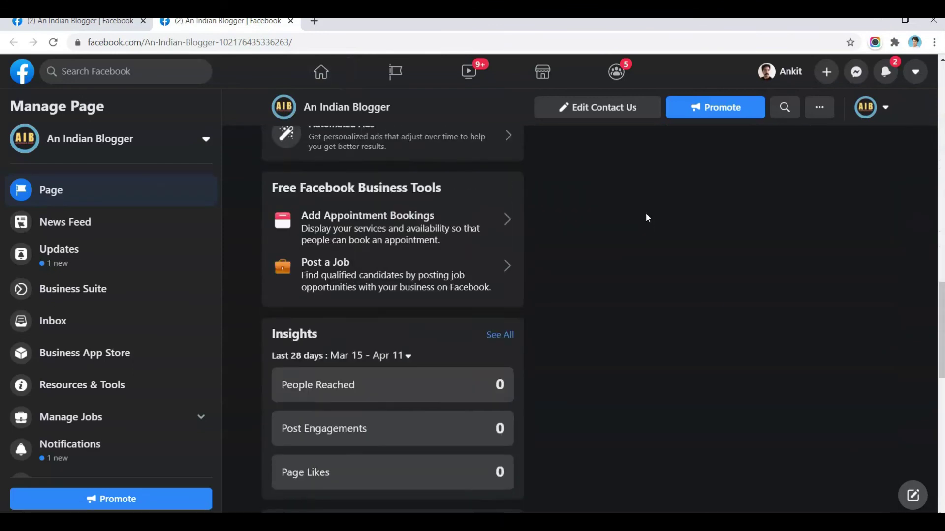
scroll(647, 217, down, 4)
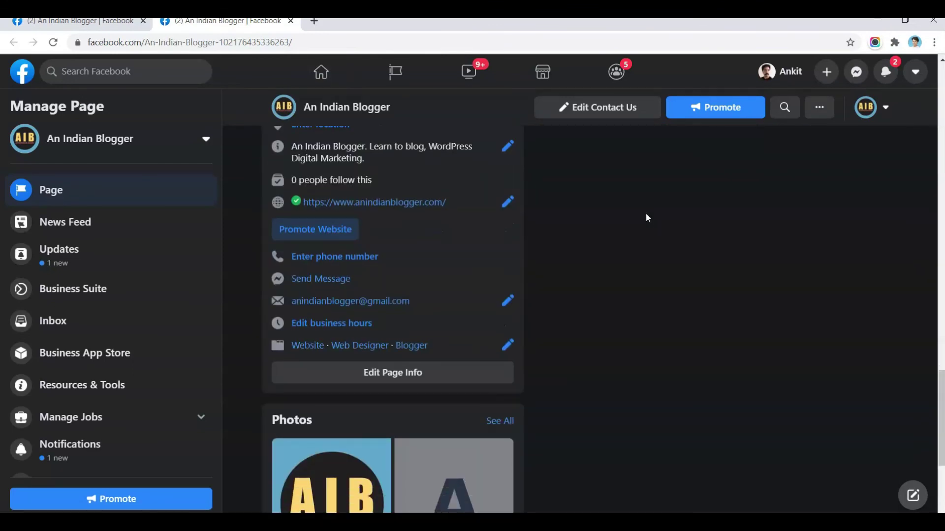
scroll(646, 218, down, 4)
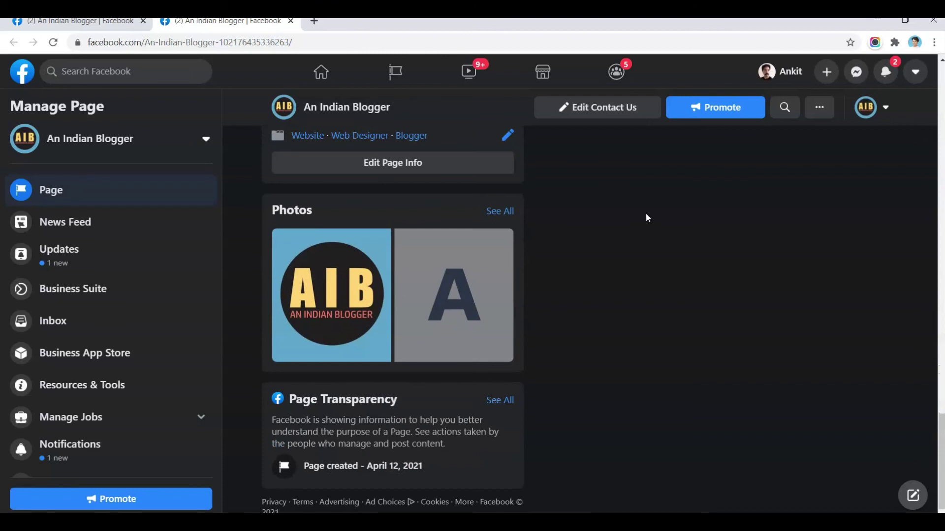